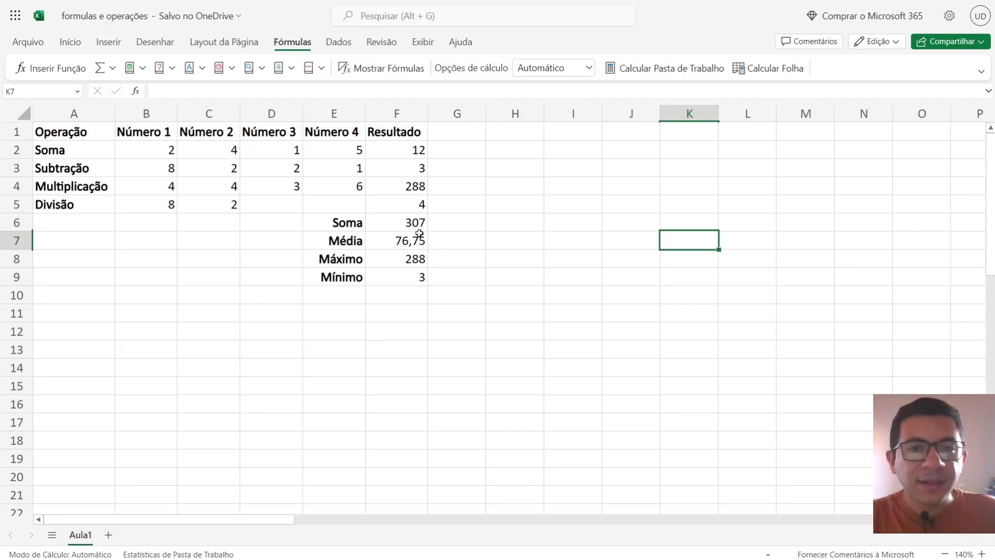
- Enter the label "Condição" in cell E10, below "Mínimo"
left_click(412, 225)
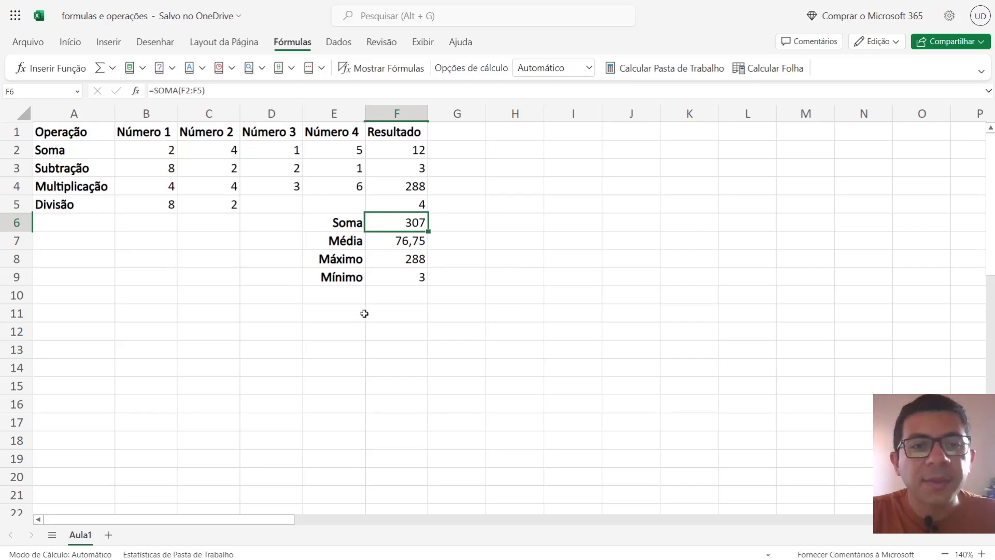
left_click(351, 296)
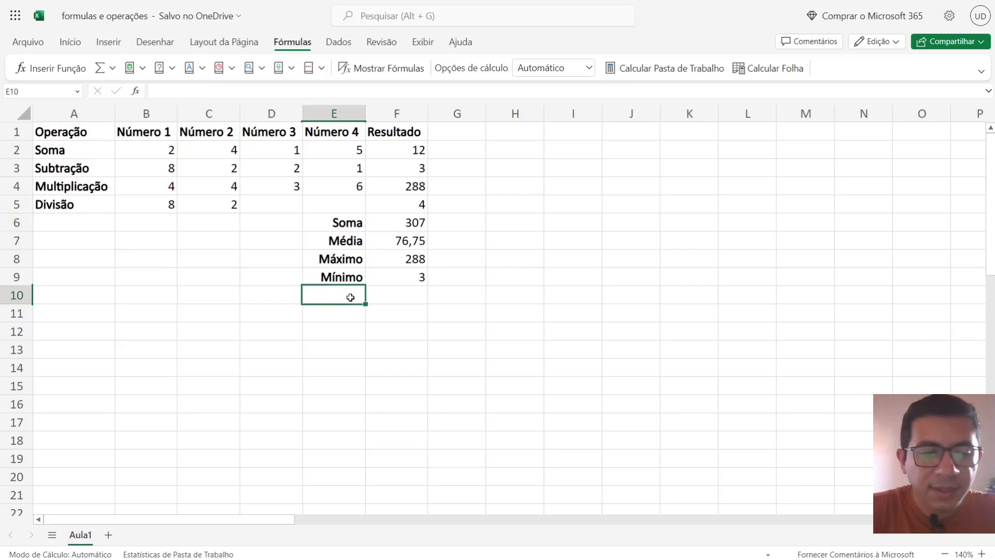
type("Consição")
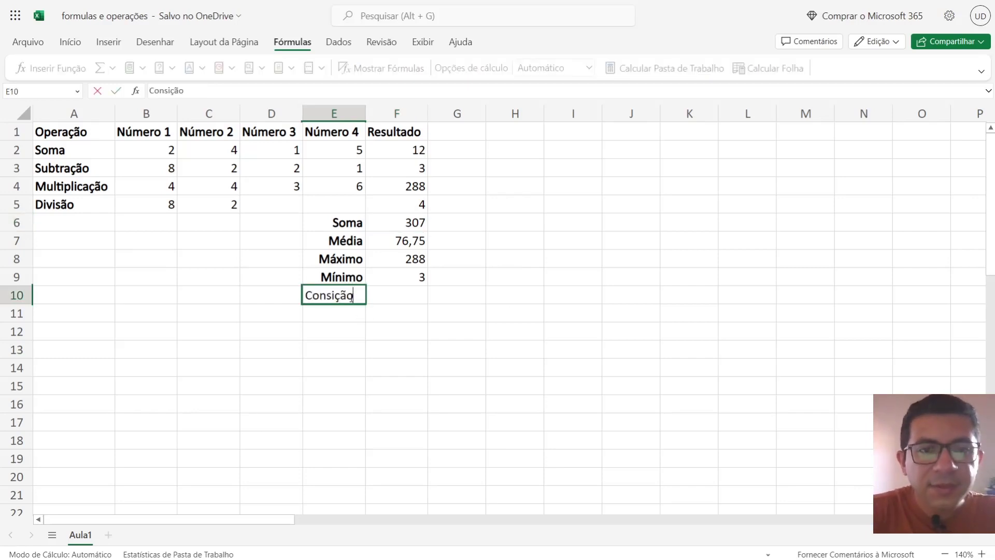
key("BackSpace")
key("BackSpace")
key("BackSpace")
key("BackSpace")
key("BackSpace")
type("di")
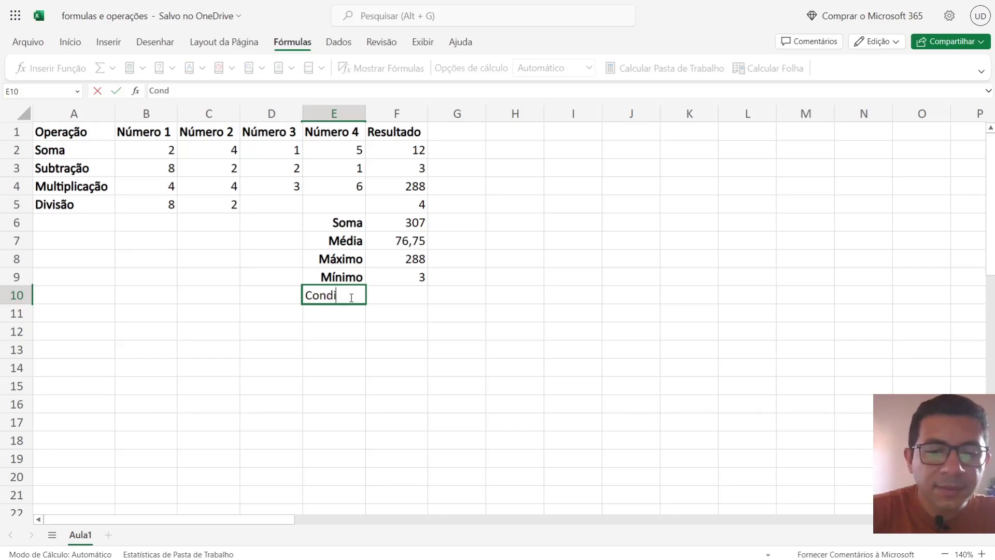
type("çã")
key("BackSpace")
key("BackSpace")
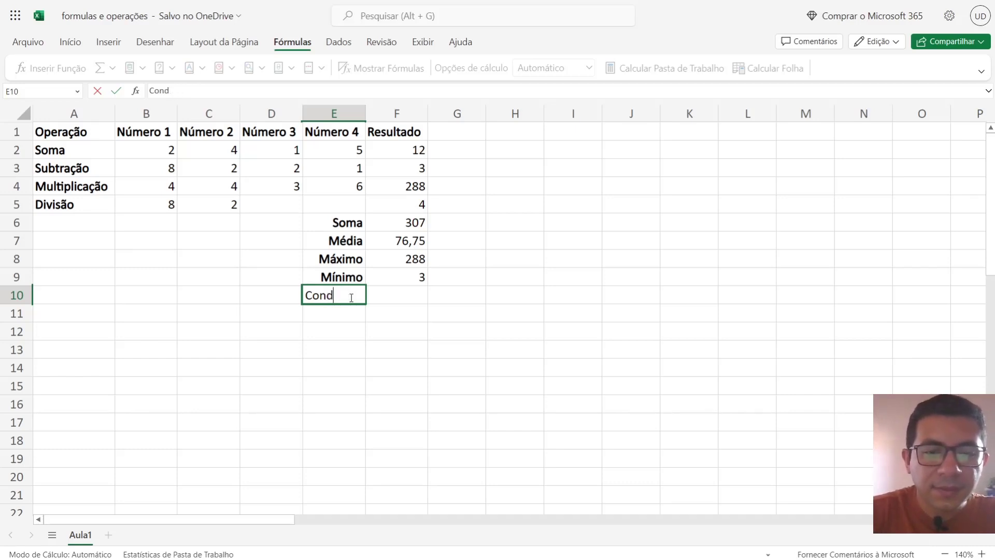
type("ção")
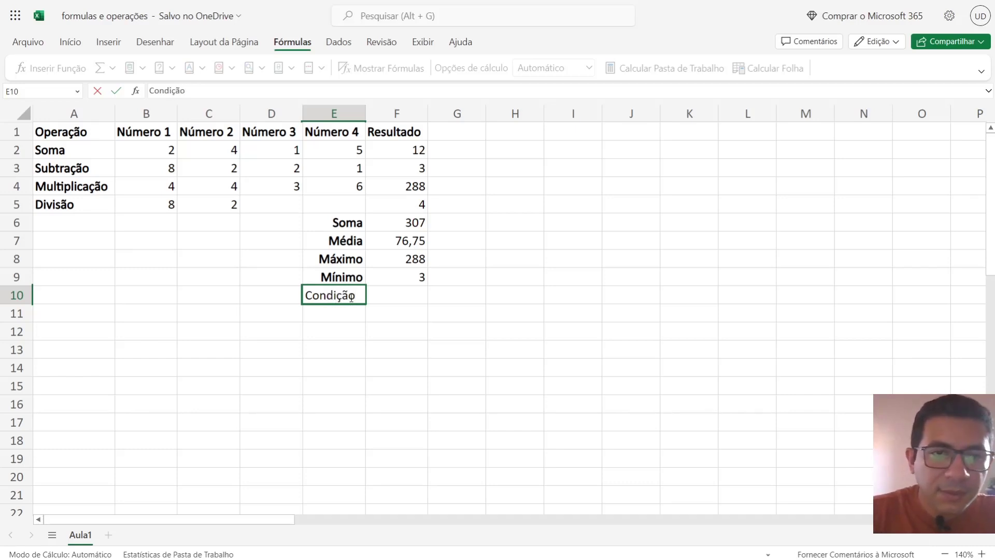
left_click(420, 316)
- Format the "Condição" label in E10 as bold and right-aligned
left_click(344, 302)
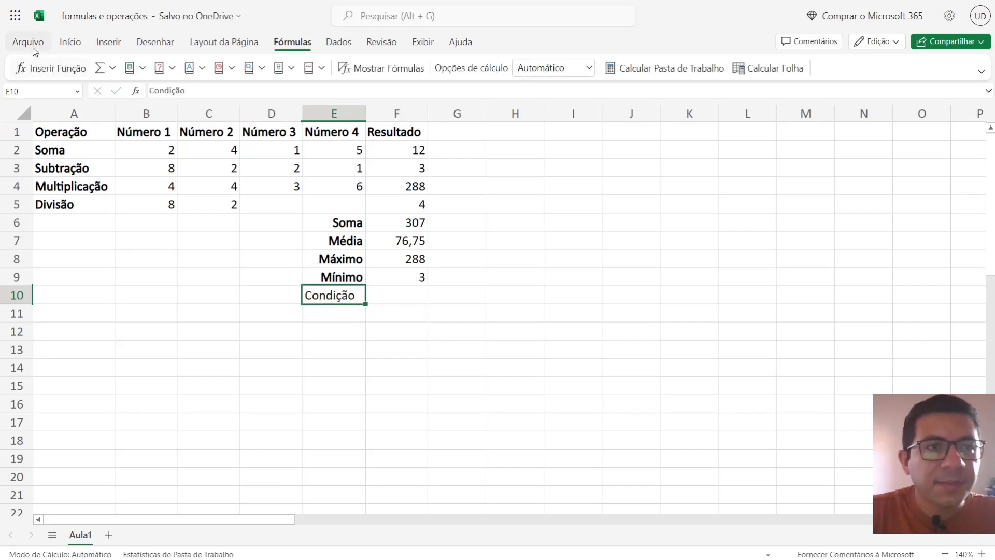
left_click(34, 48)
left_click(637, 198)
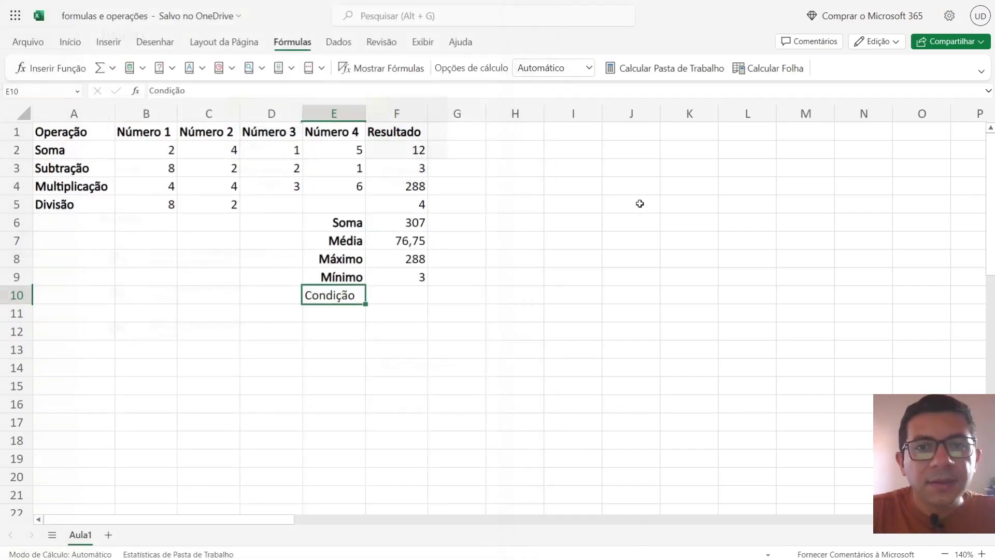
left_click(72, 46)
left_click(230, 72)
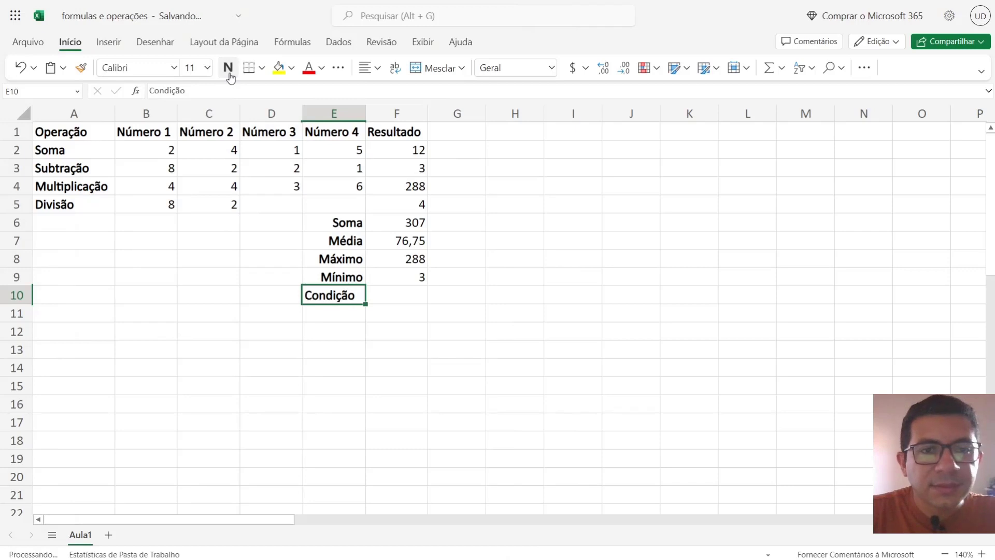
left_click(369, 68)
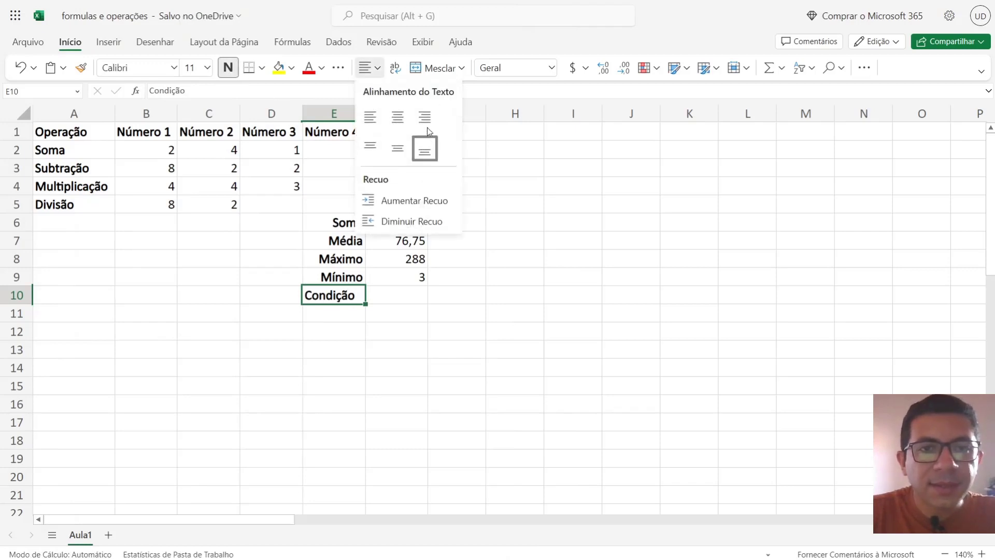
left_click(428, 130)
left_click(603, 321)
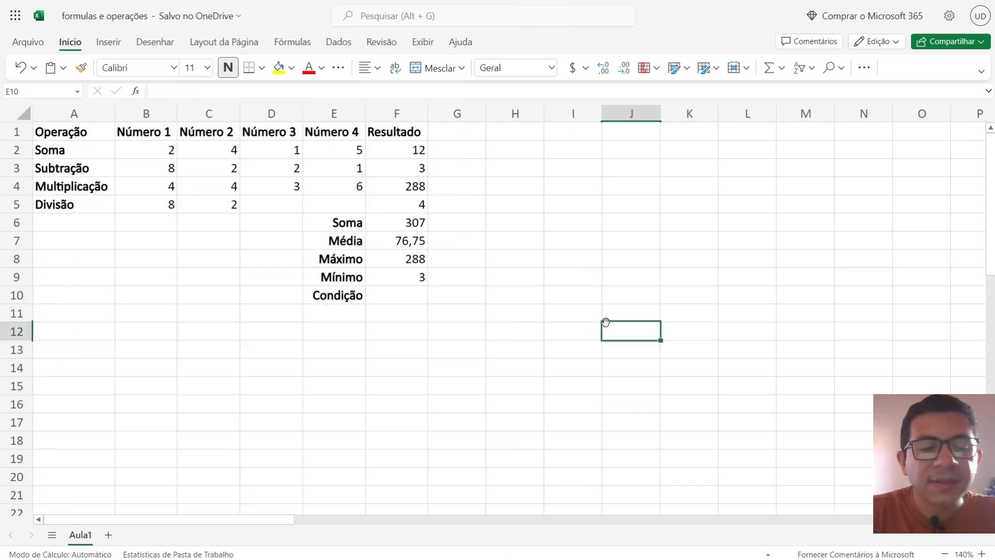
- Insert the SE function from the commonly used functions into cell F10, beside "Condição"
left_click(414, 298)
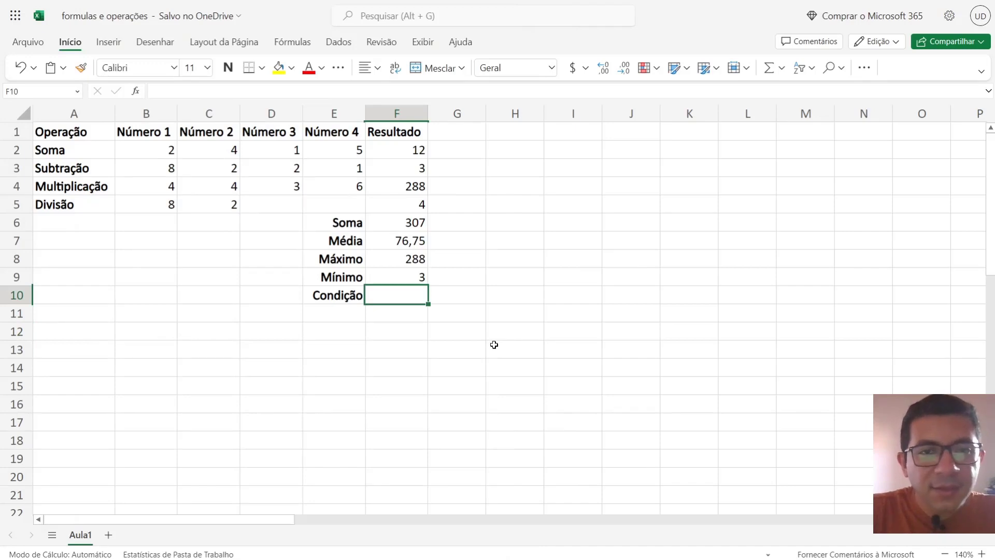
left_click(407, 222)
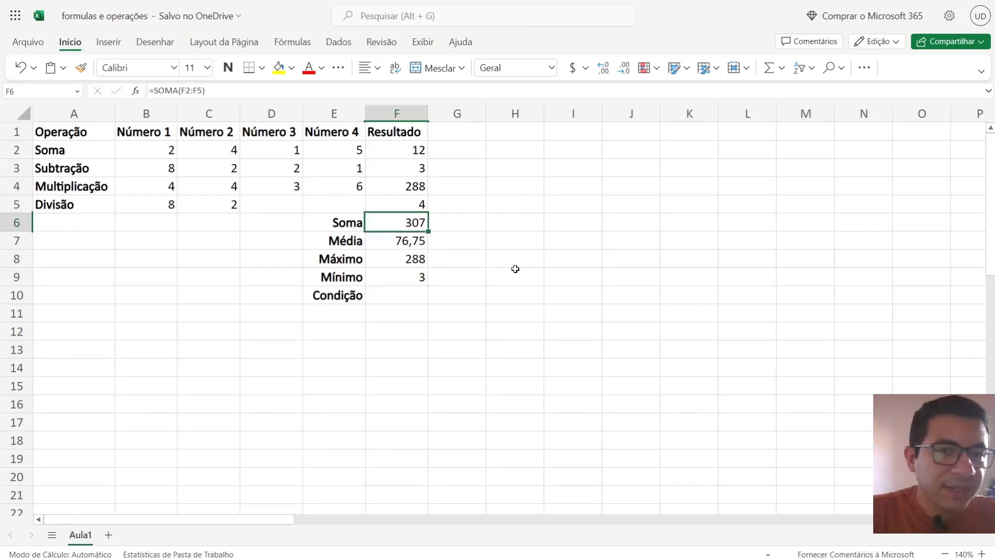
left_click(409, 292)
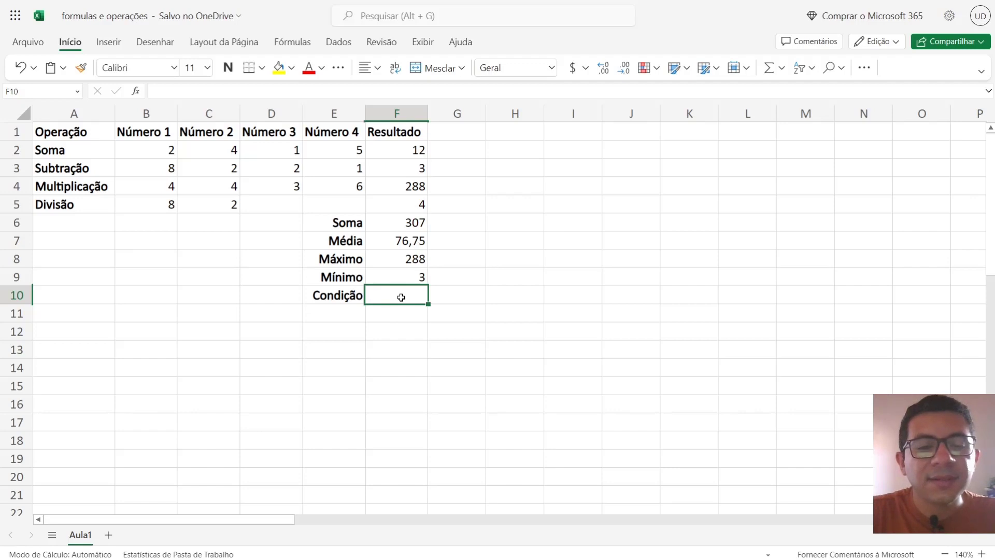
left_click(291, 44)
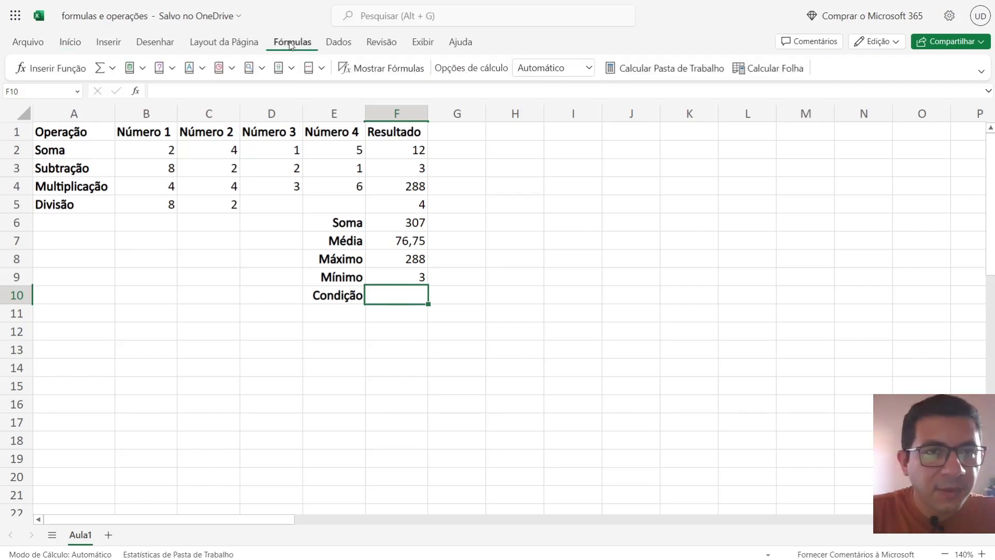
left_click(66, 68)
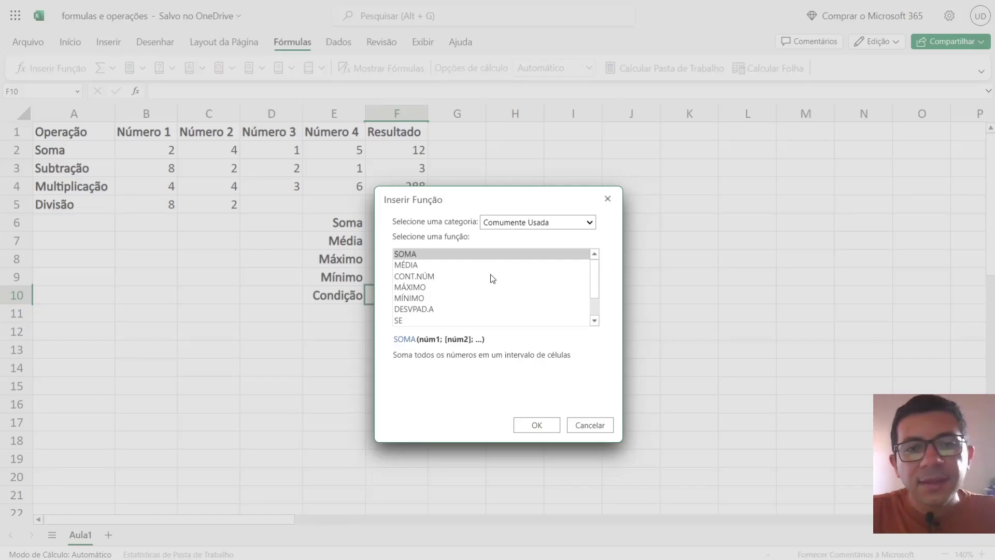
scroll(484, 284, "down", 1)
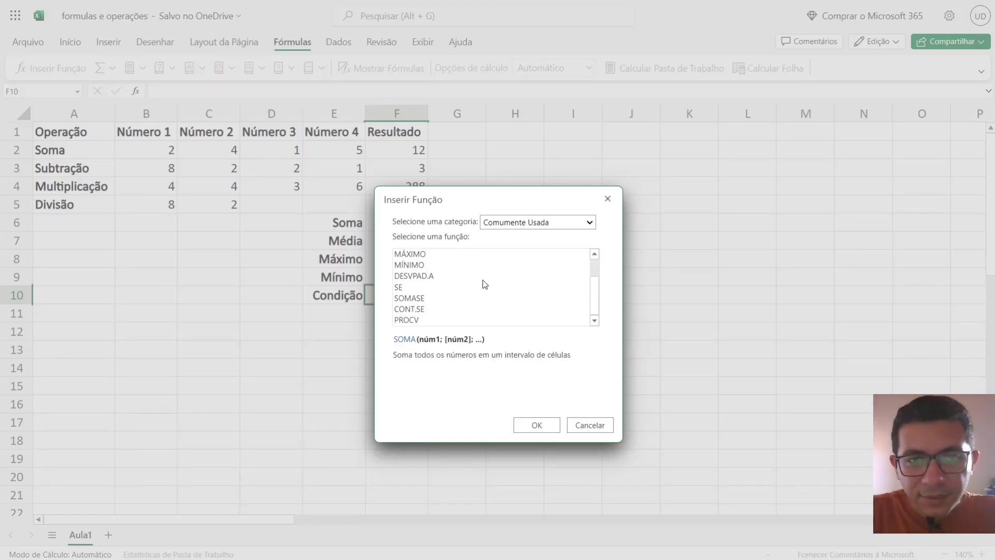
scroll(485, 284, "up", 1)
scroll(485, 284, "down", 1)
scroll(484, 284, "up", 1)
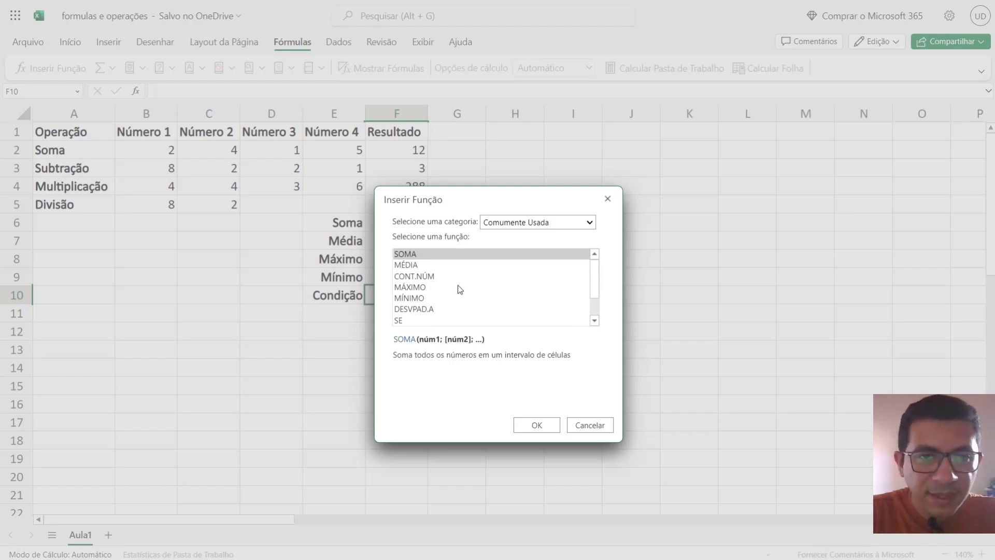
scroll(459, 288, "down", 1)
left_click(402, 288)
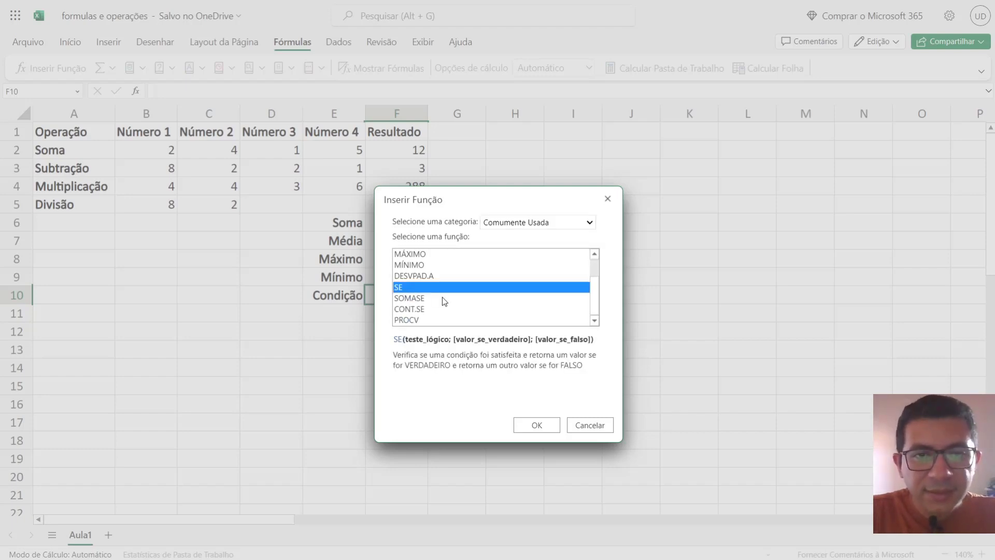
left_click(537, 425)
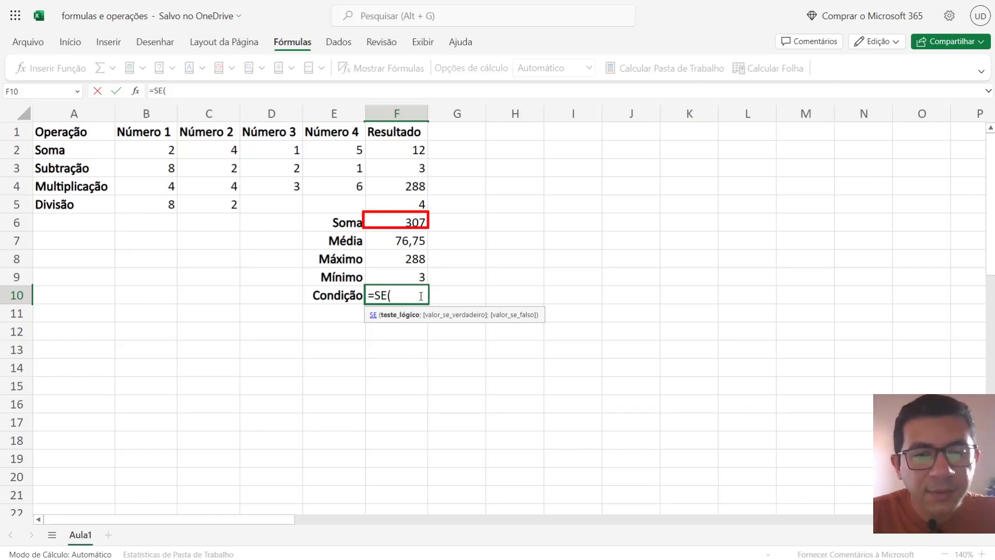
- Set the SE function's logical test to F6>300, referencing the Soma result
left_click(413, 223)
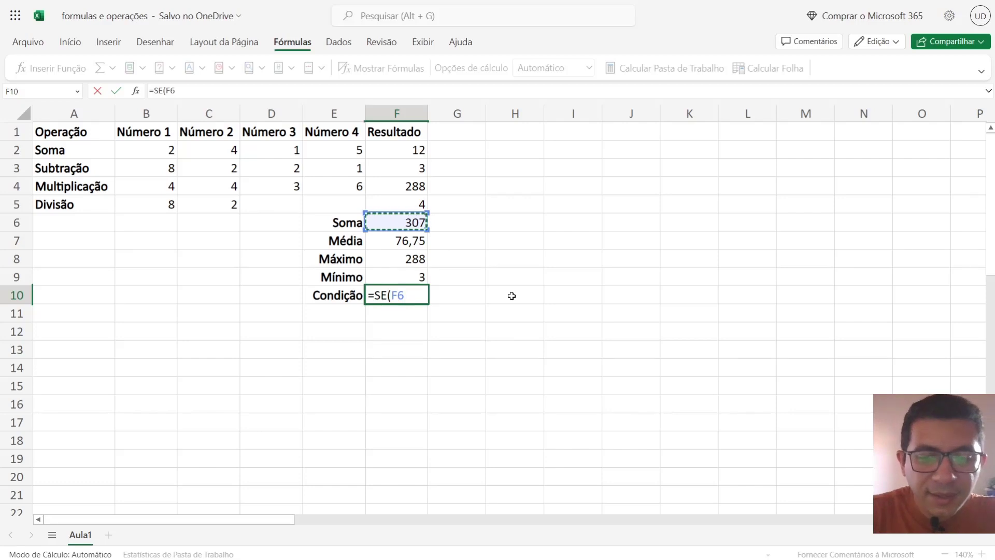
type(">")
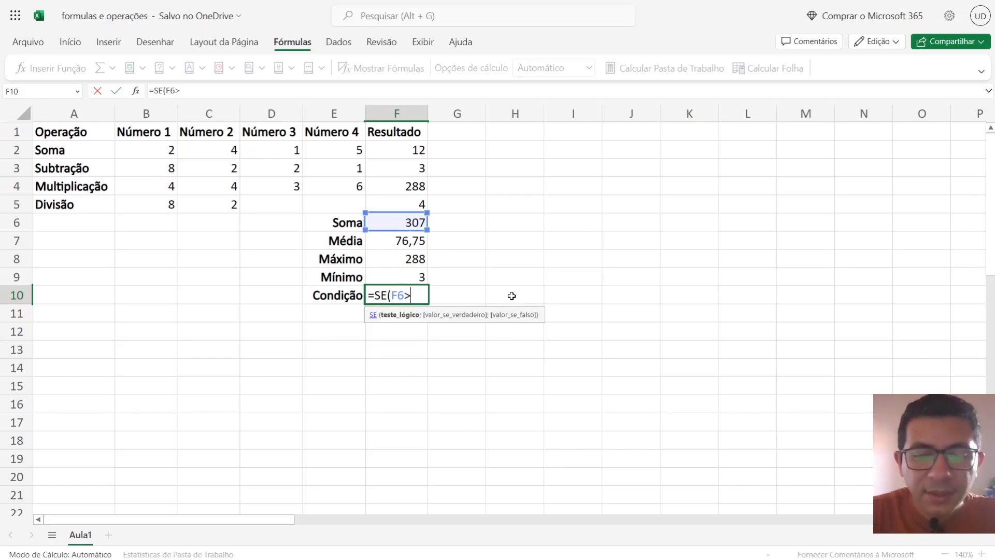
type("300")
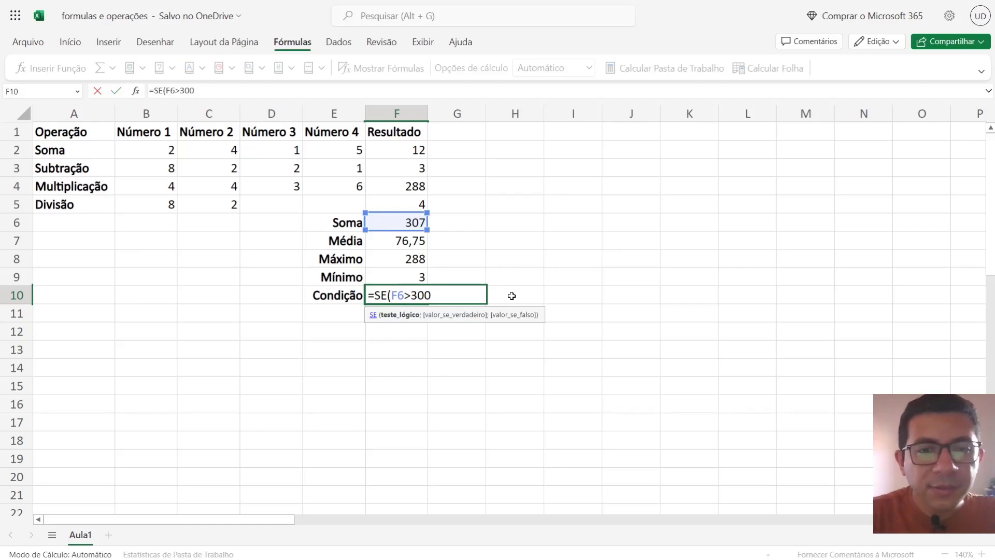
type(";")
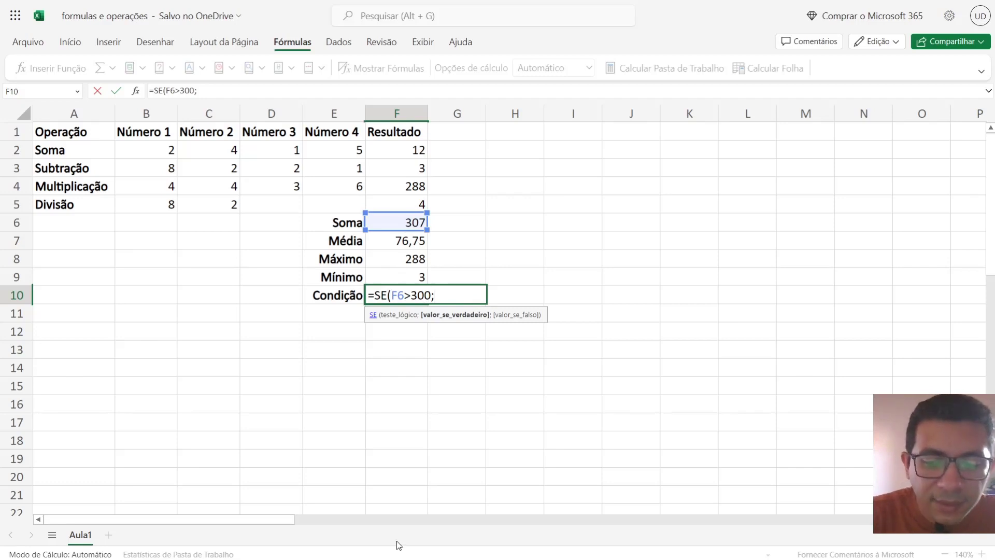
- Add the text "Maior" in quotation marks as the SE function's value if true, followed by a semicolon
type("\"")
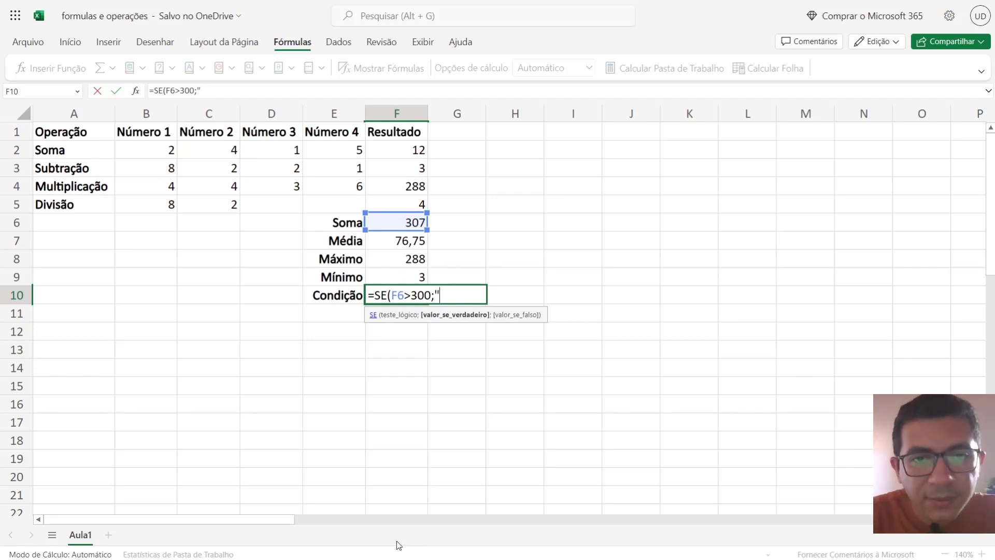
type("\"")
key("Left")
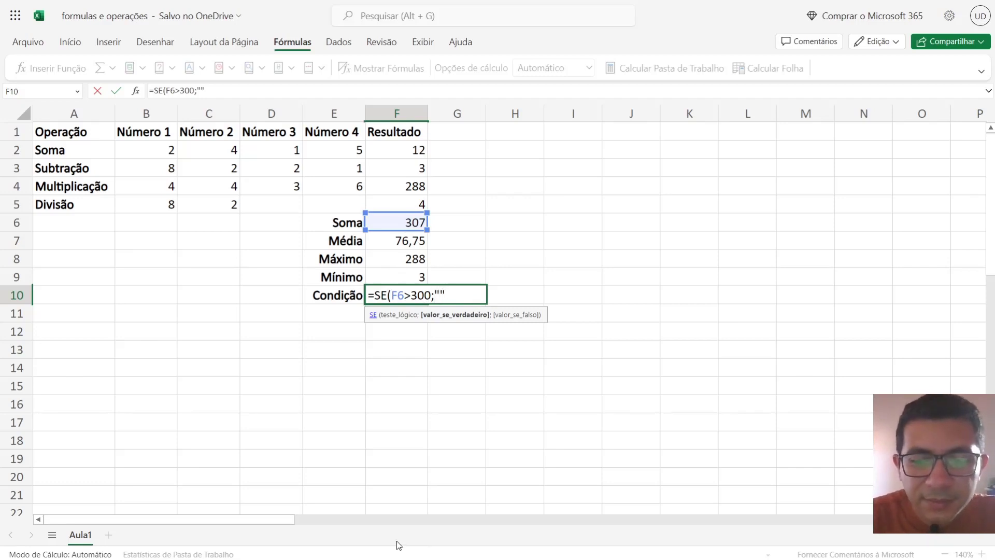
key("Delete")
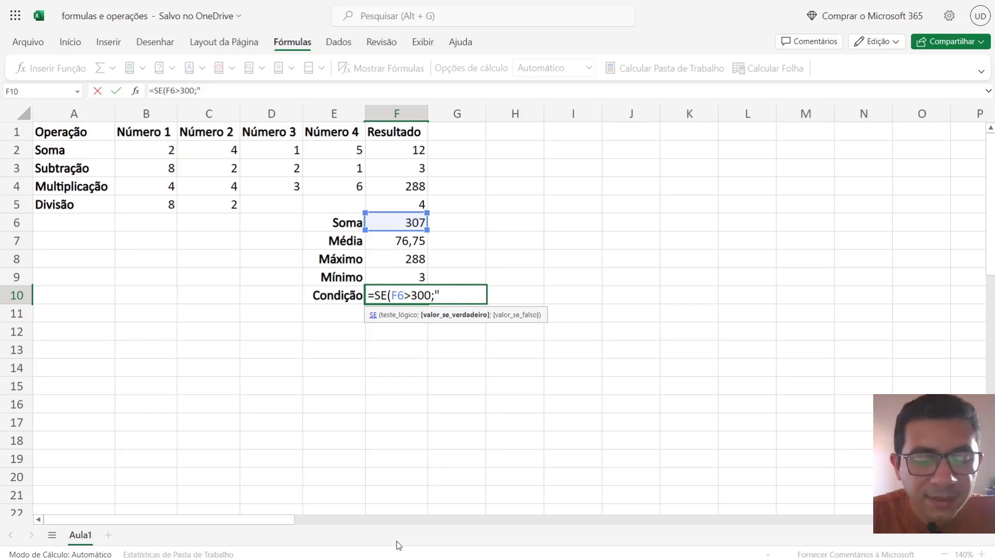
type("Maior")
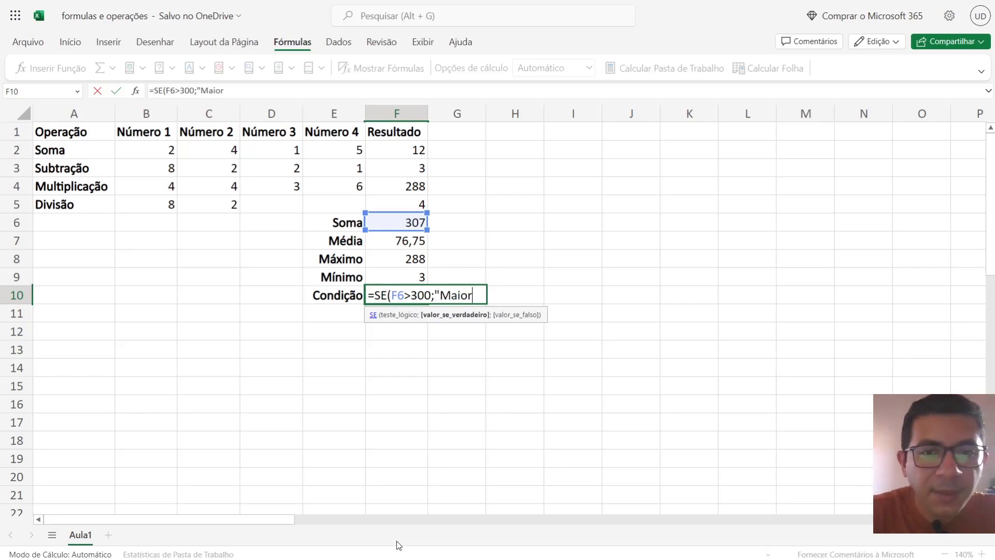
type("\"")
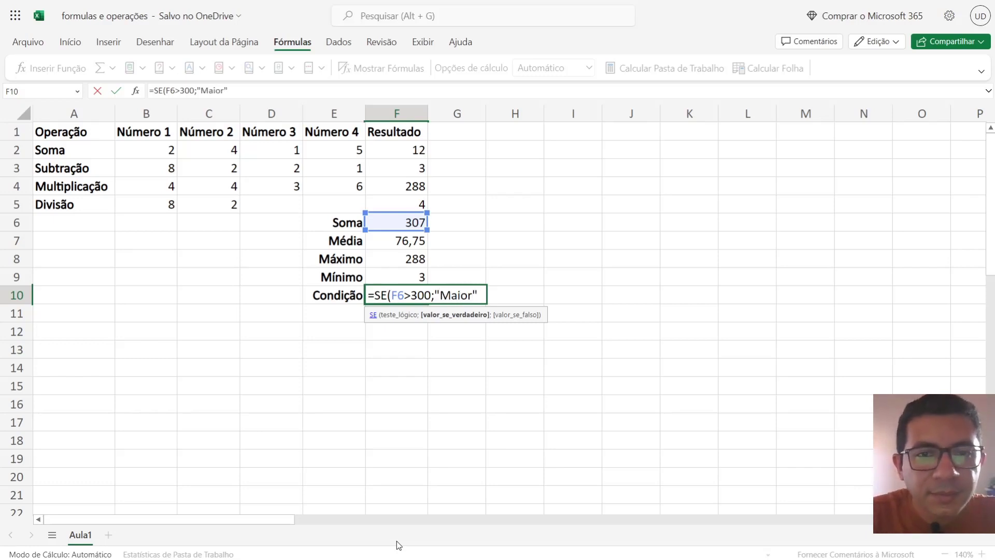
type(";")
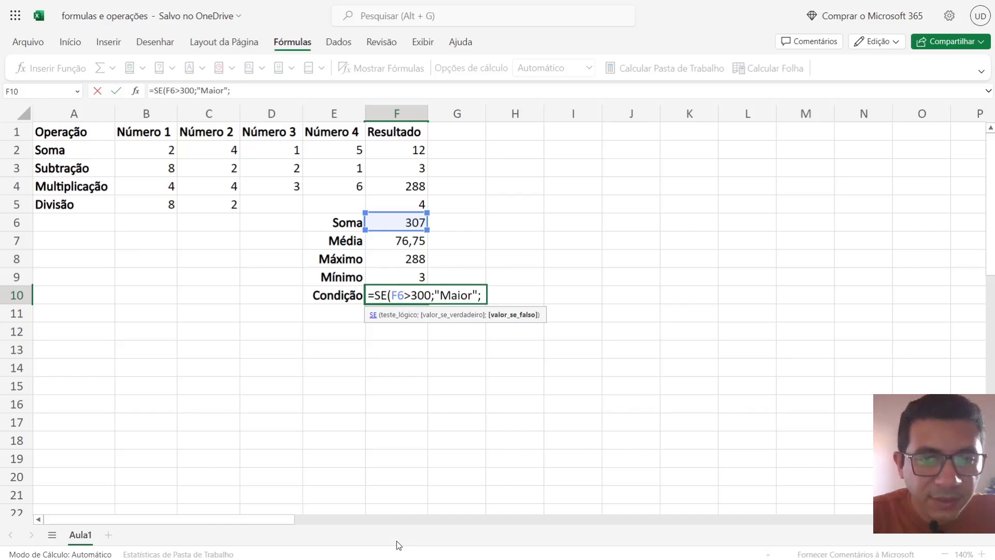
- Add "Menor" as the value if false and complete the formula as =SE(F6>300;"Maior";"Menor")
type("\"")
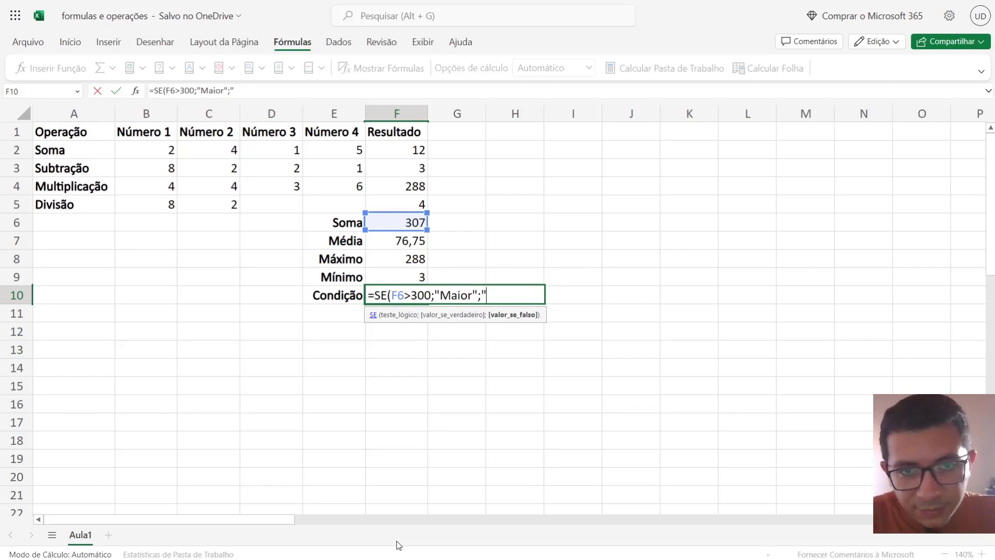
type("Menor")
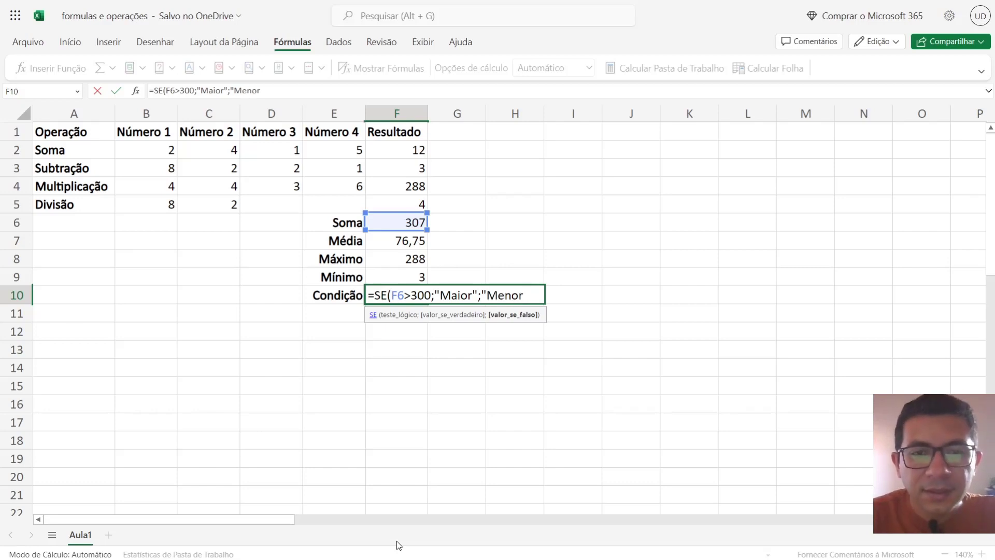
type("\"")
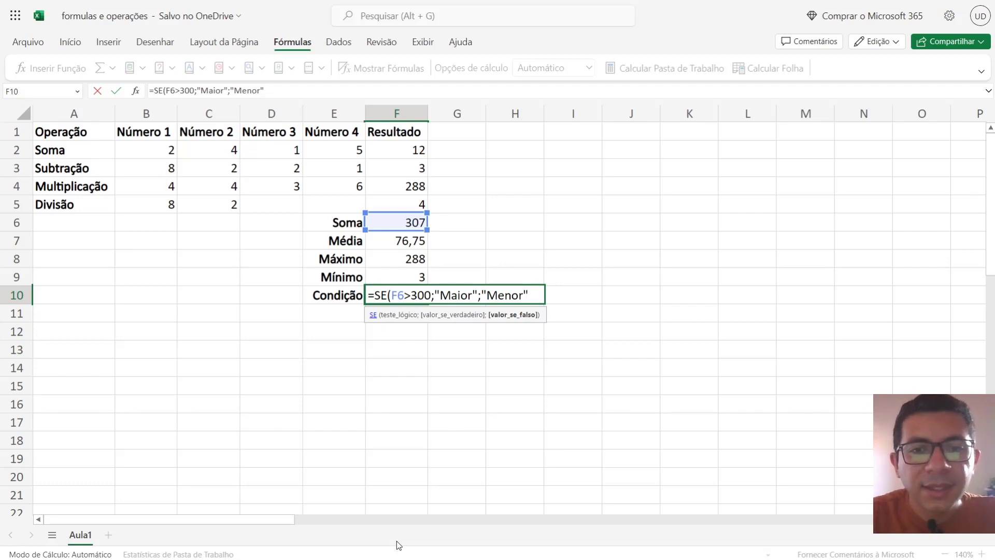
type(")")
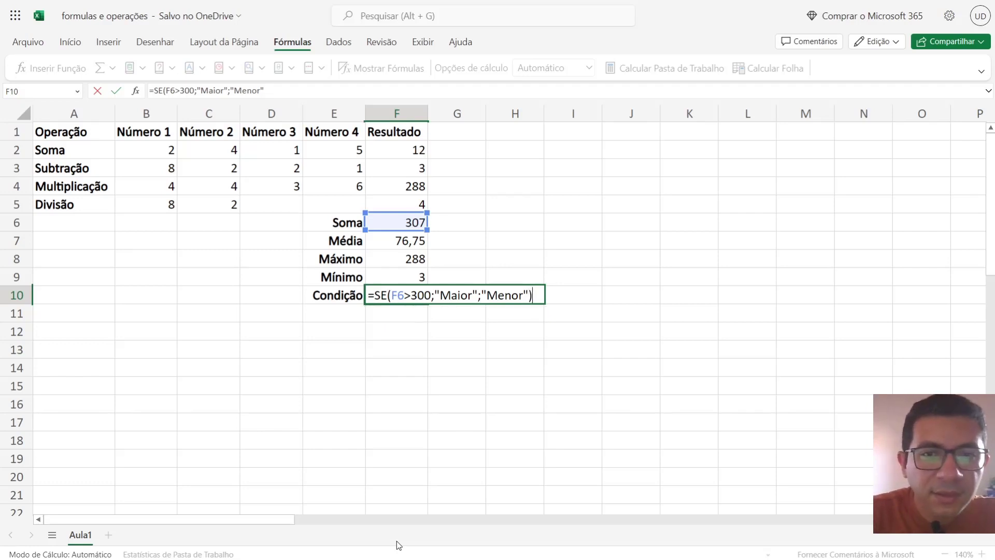
key("Return")
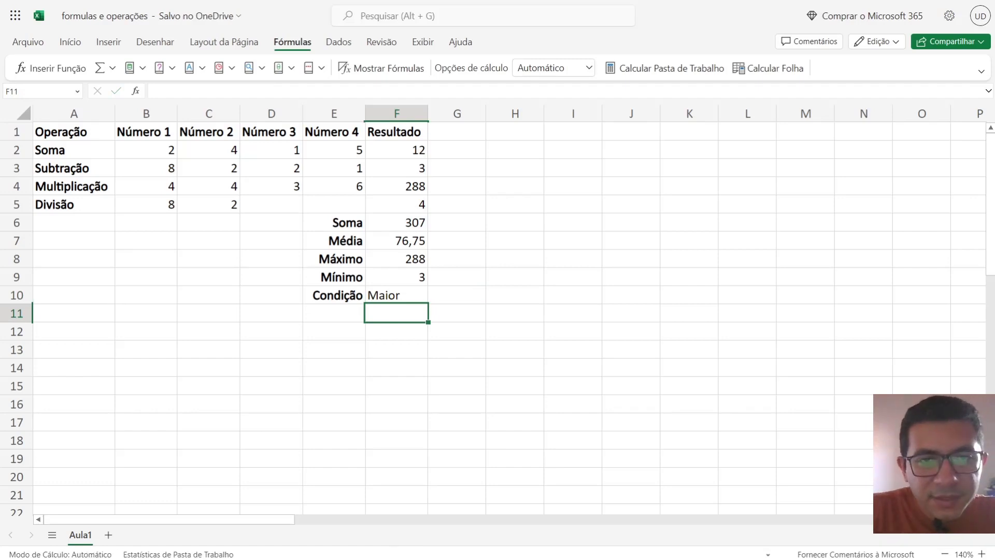
- Center-align the "Condição" result in cell F10
left_click(410, 300)
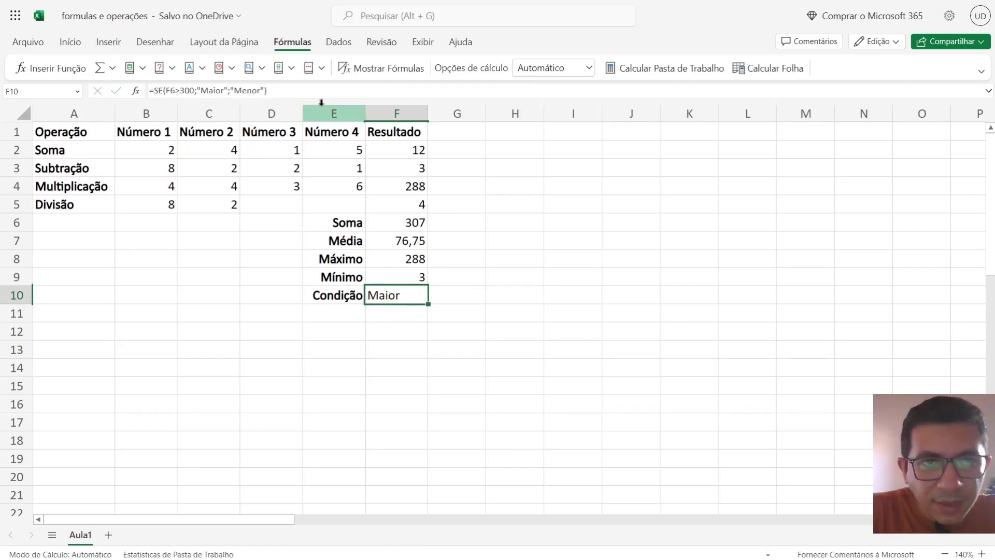
left_click(70, 42)
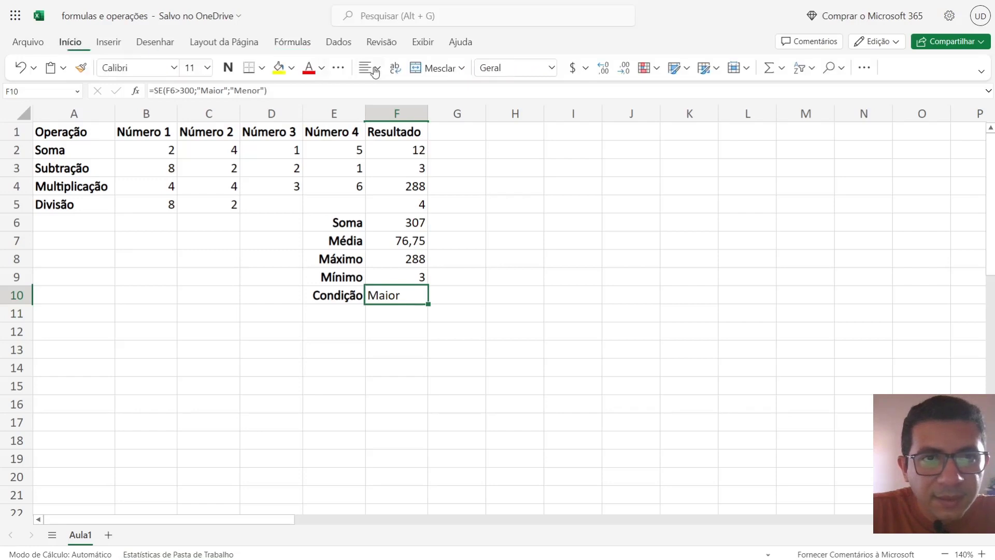
left_click(369, 68)
left_click(397, 116)
left_click(552, 315)
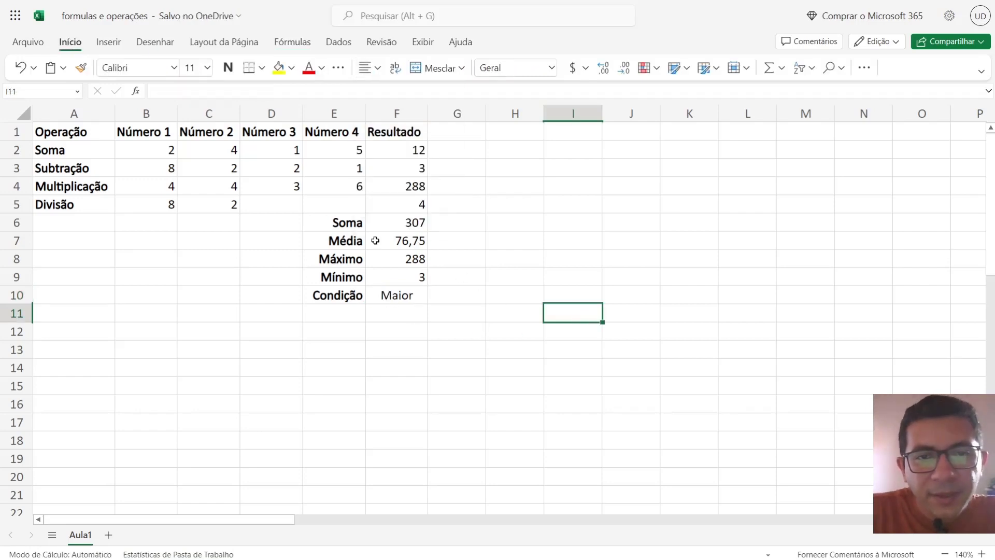
- Compare the SE formula in the "Condição" result cell F10 with the Soma formula in F6
left_click(400, 298)
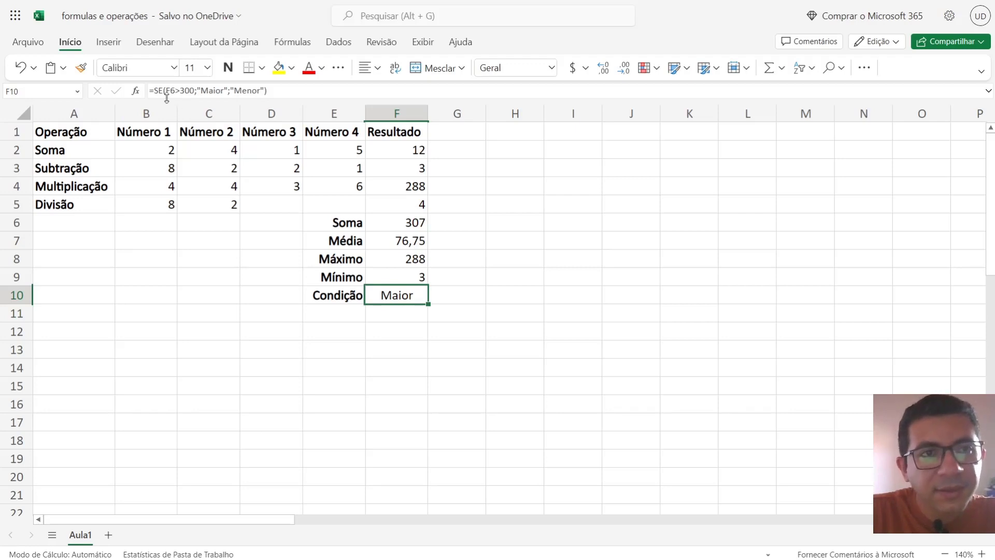
left_click(396, 223)
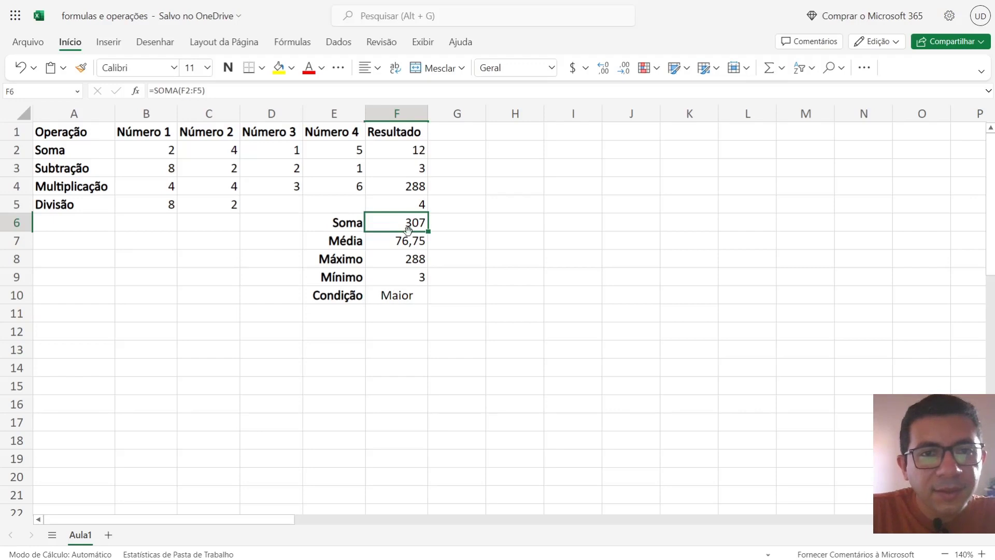
left_click(405, 291)
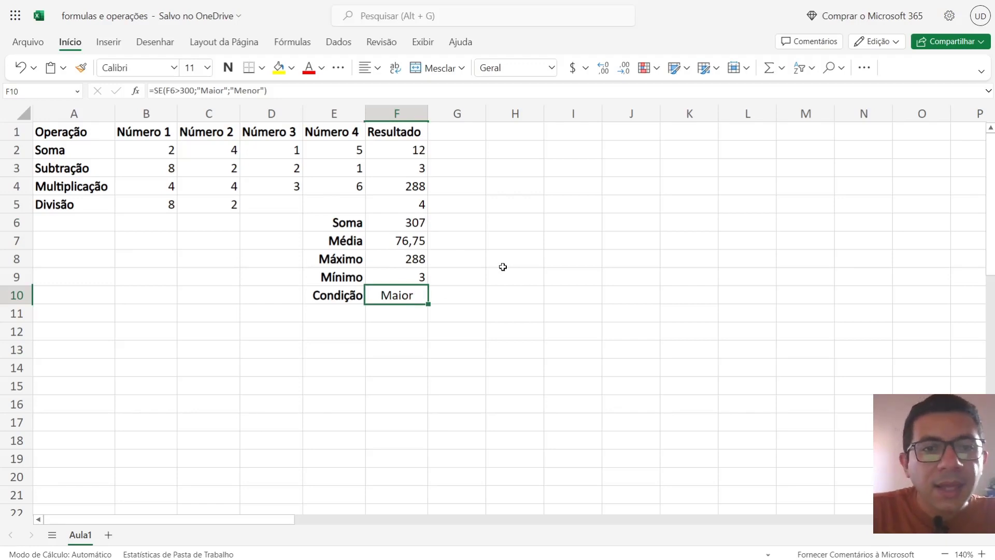
left_click(409, 223)
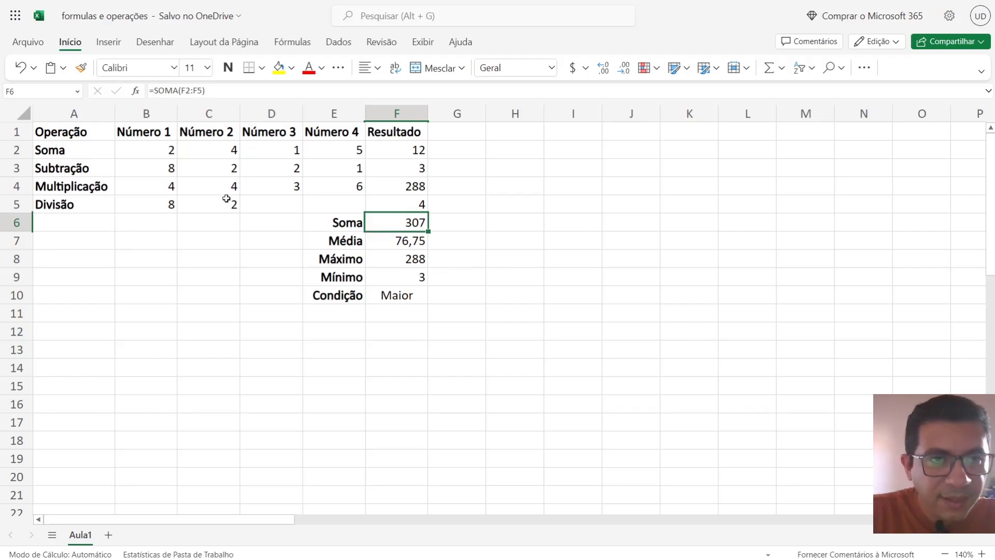
- Set Número 1 of the Multiplicação row to 1 and check the Soma and Condição results
left_click(157, 188)
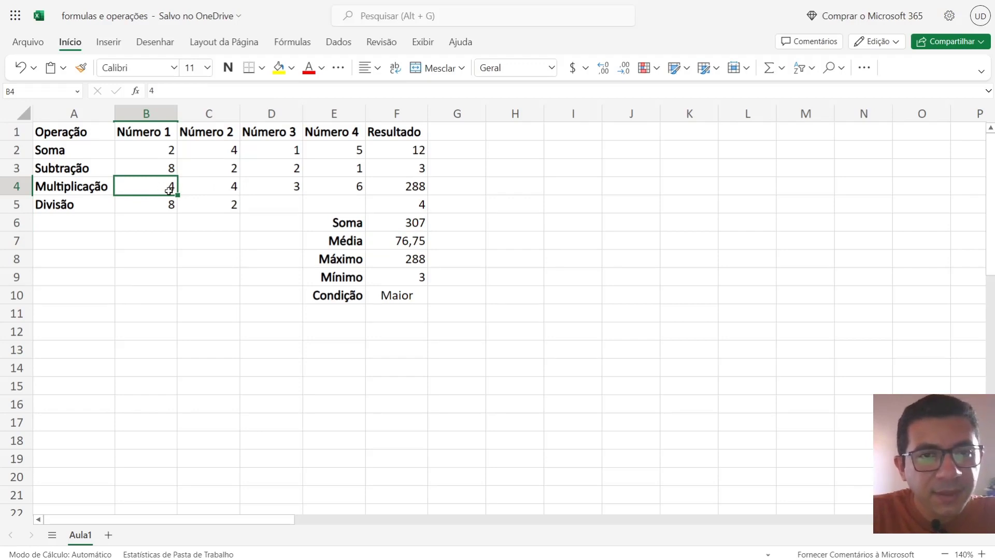
type("1")
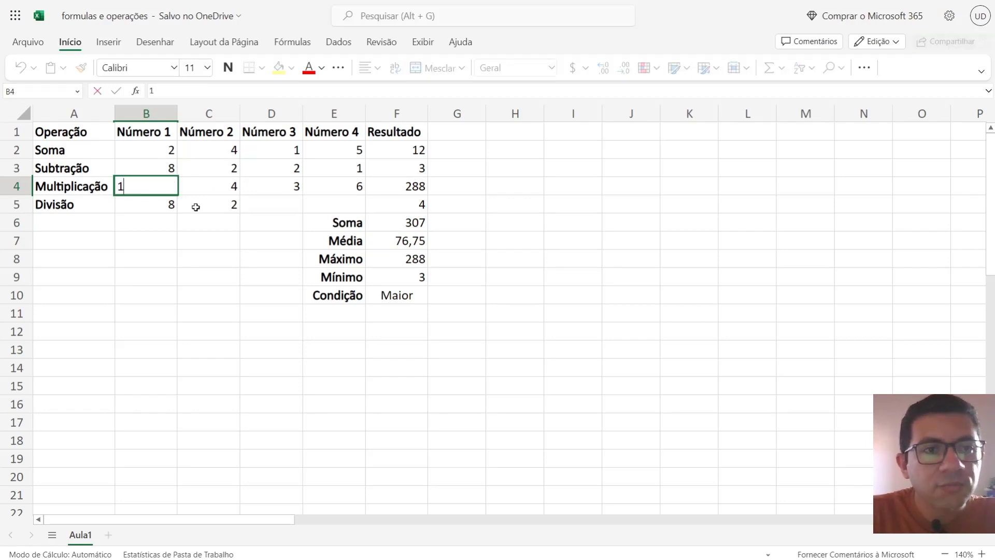
left_click(573, 225)
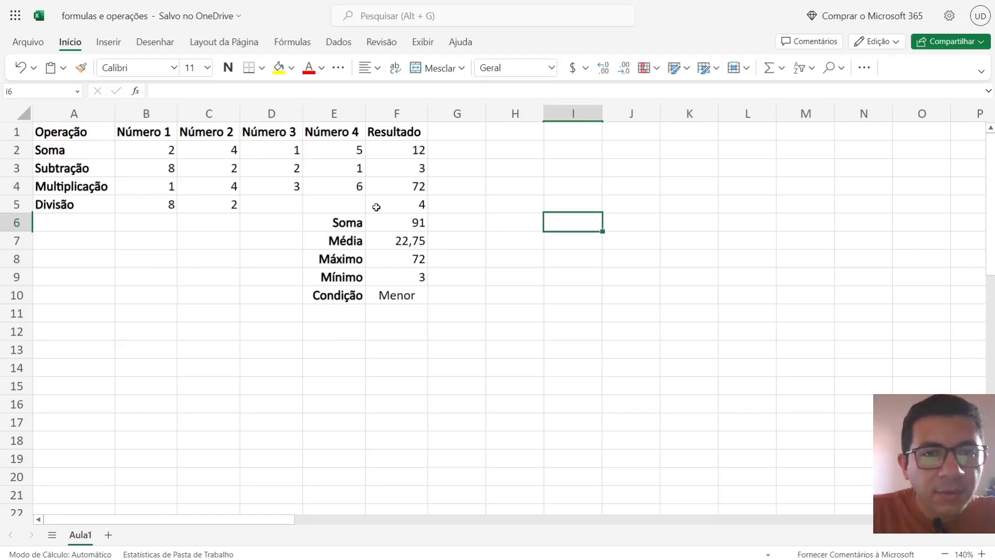
left_click(404, 223)
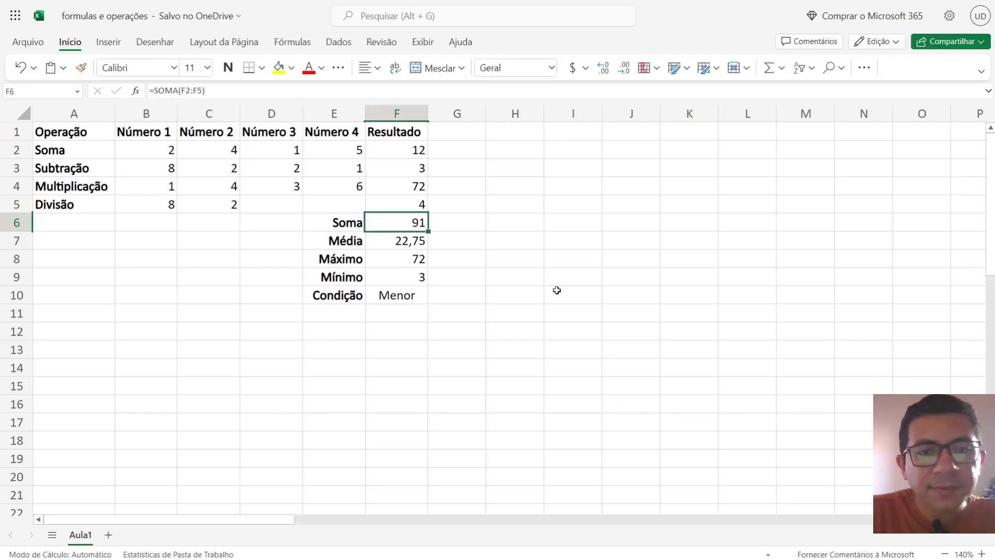
left_click(415, 297)
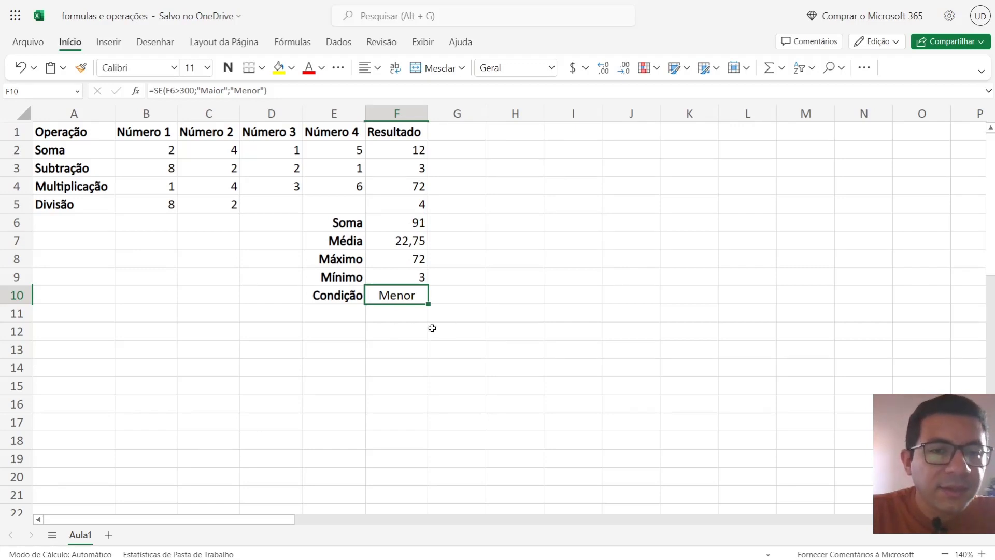
- Set Número 1 of the Multiplicação row to 6 and check the Condição result
left_click(162, 187)
type("6")
left_click(184, 251)
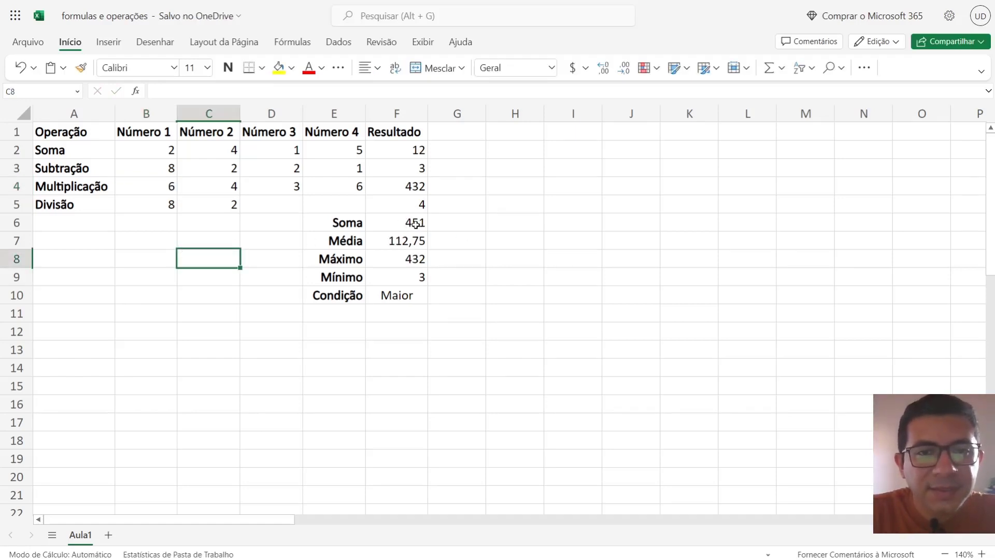
left_click(409, 297)
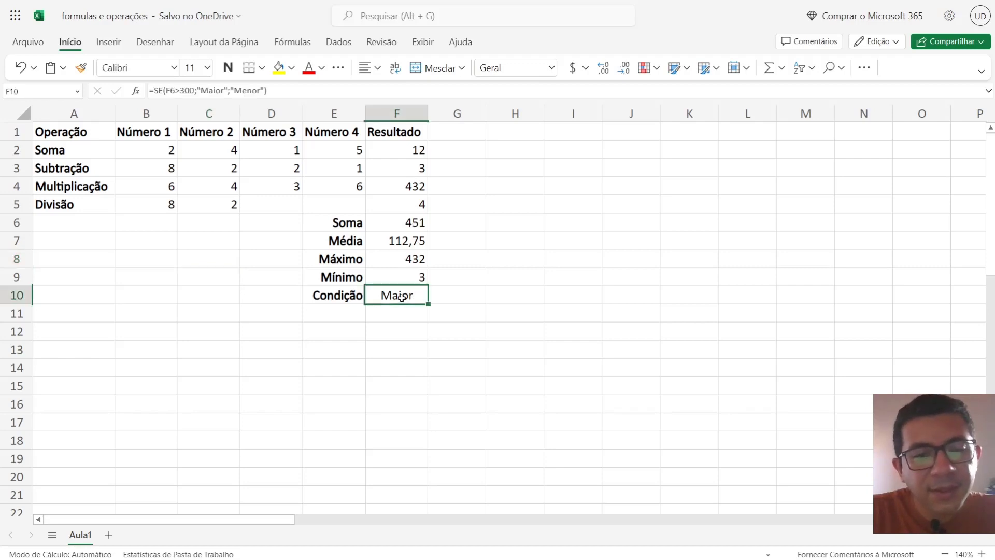
- Set Número 1 of the Multiplicação row to 3 and check the Condição and Soma results
left_click(171, 189)
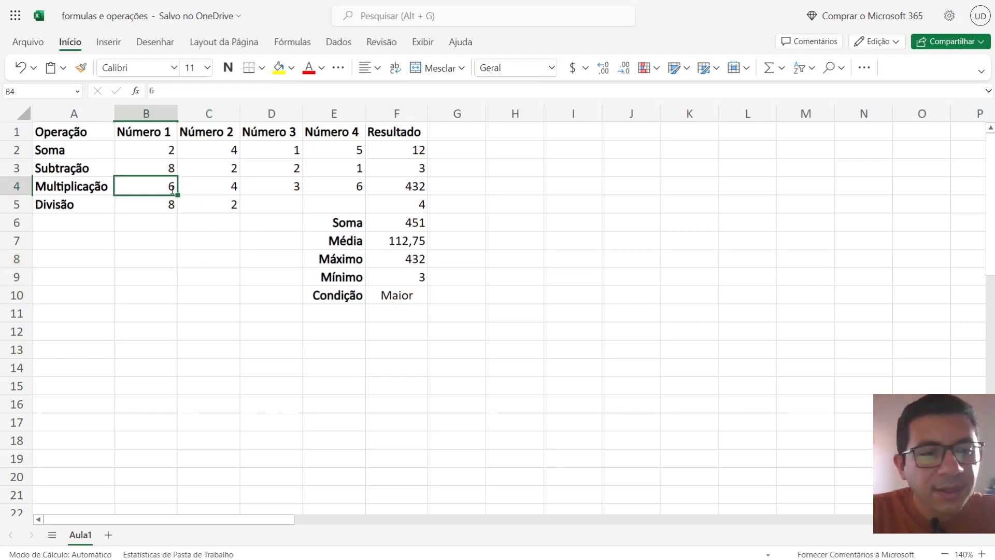
type("3")
left_click(195, 255)
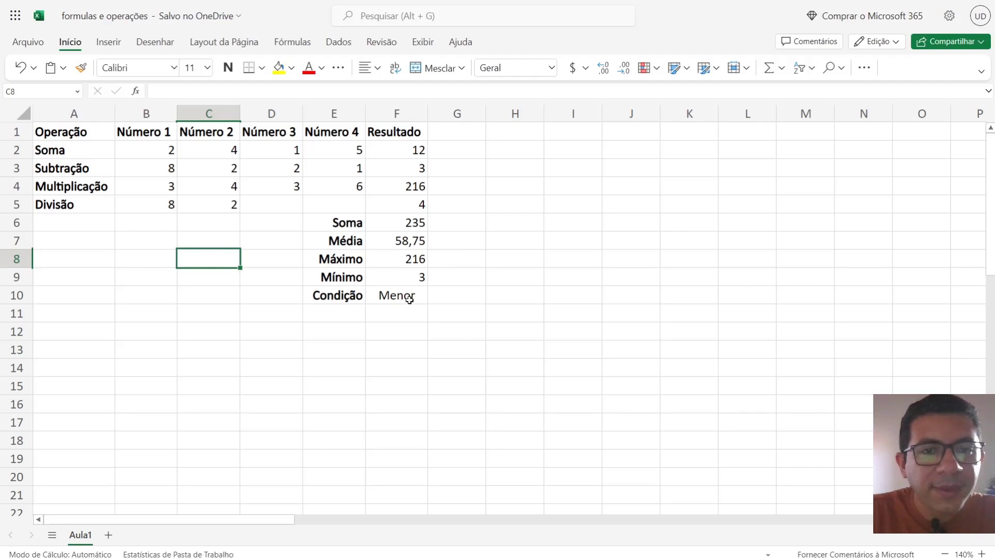
left_click(409, 299)
left_click(426, 224)
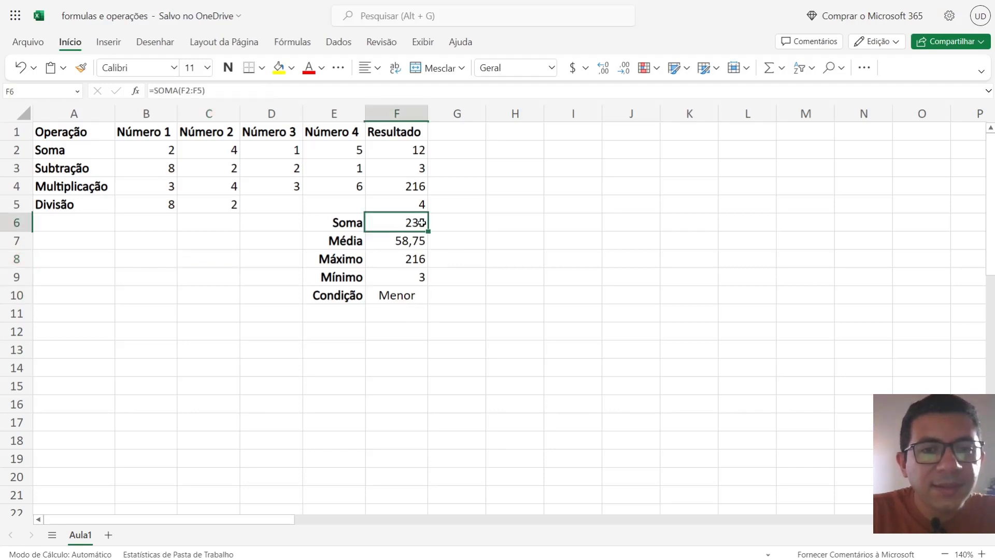
left_click(409, 294)
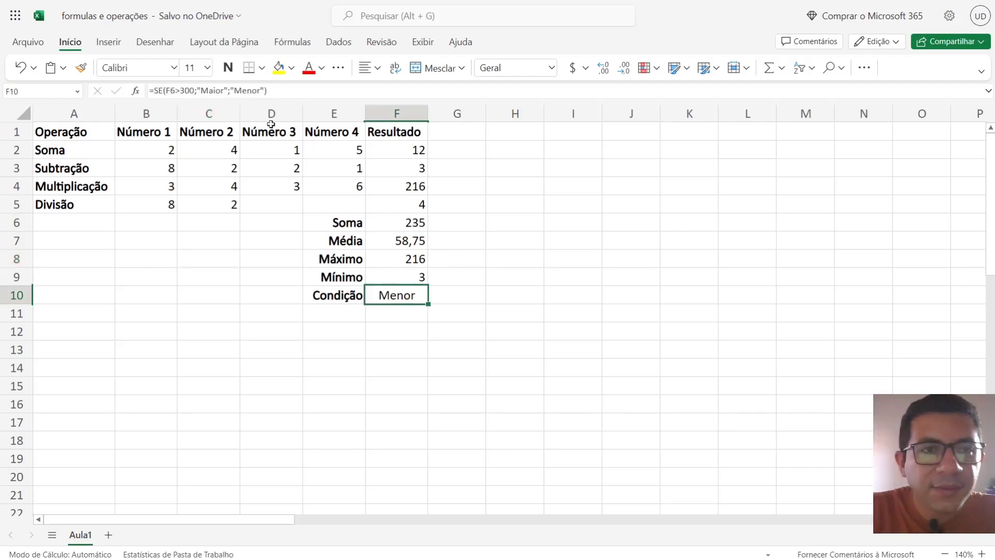
left_click(196, 91)
left_click_drag(195, 91, 166, 91)
left_click(680, 257)
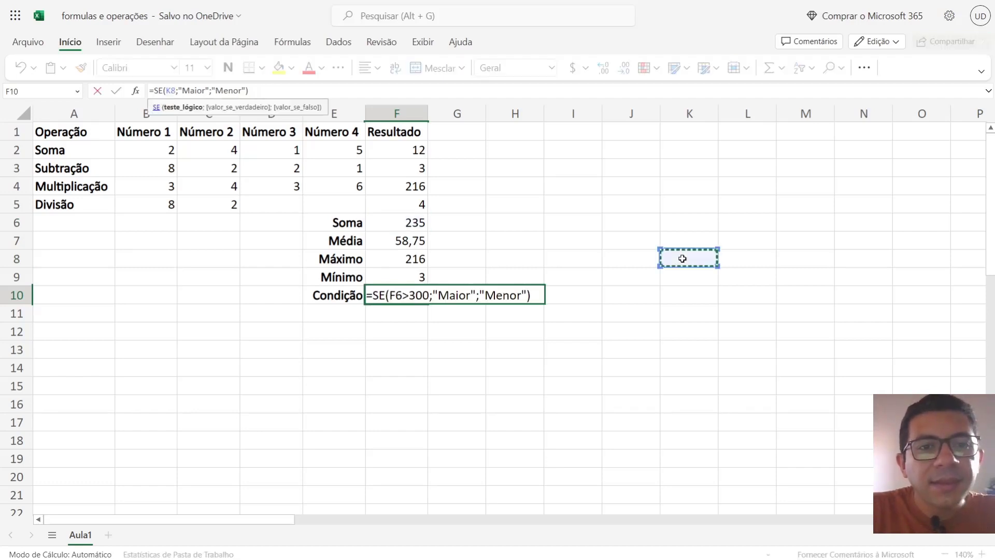
key("Return")
left_click(560, 349)
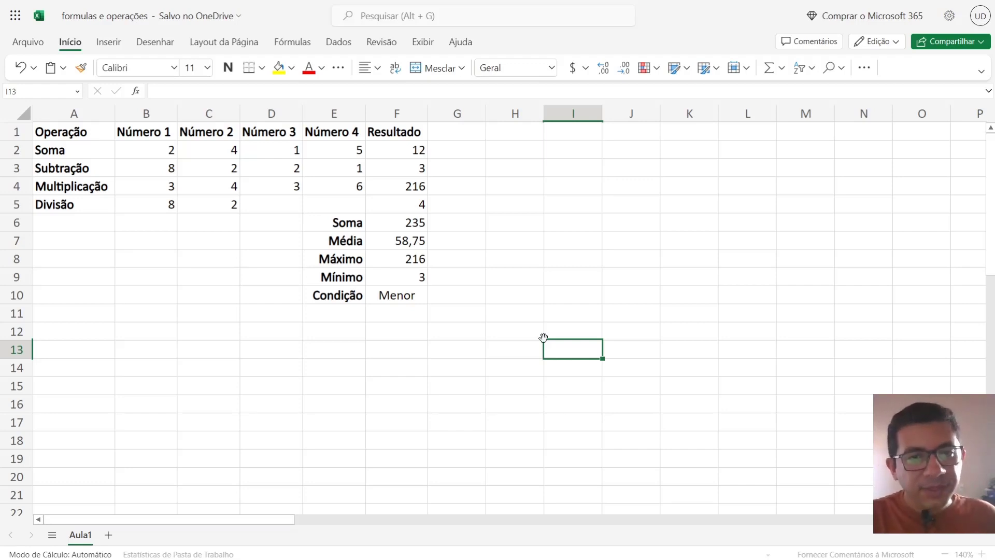
- Change the logical test of the SE formula in F10 to F6>=300
left_click(401, 298)
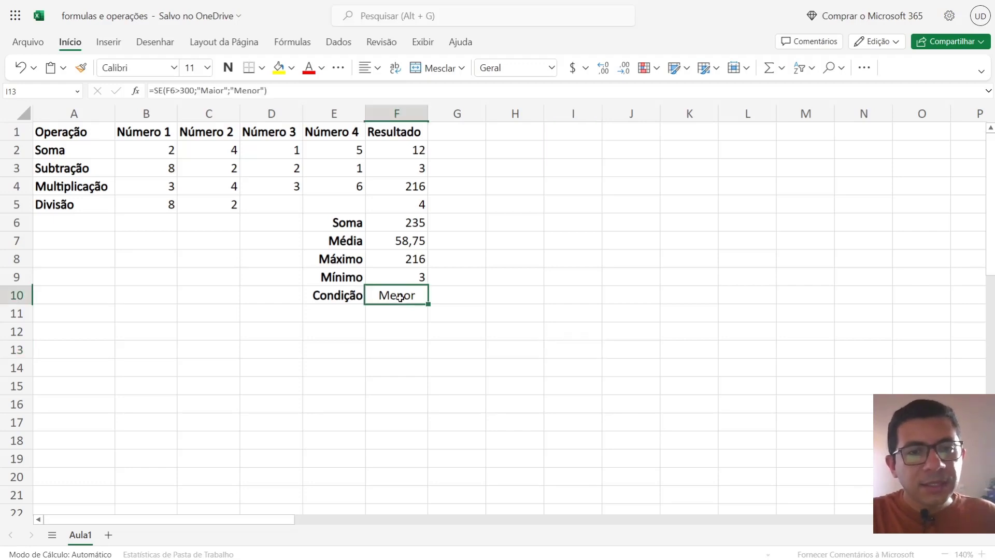
left_click(180, 91)
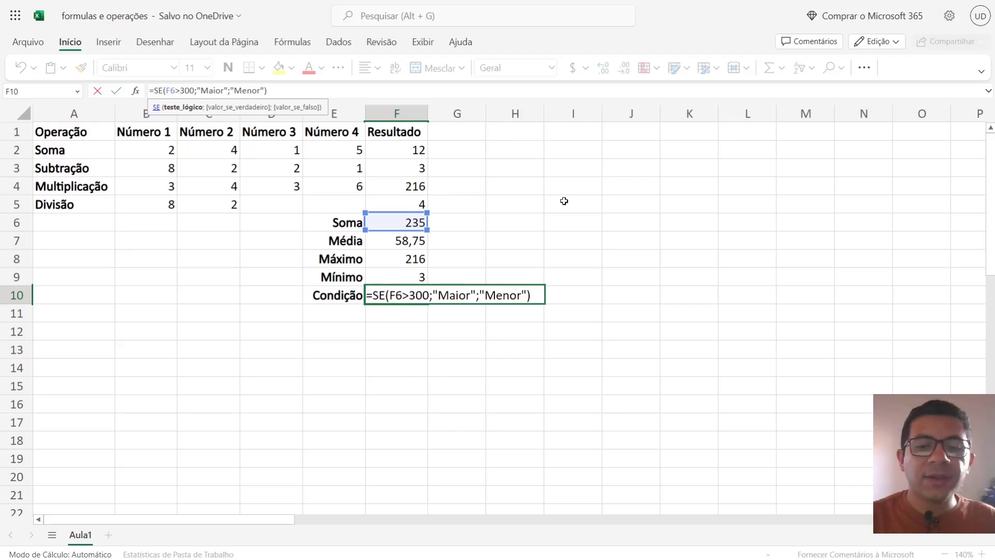
type("=")
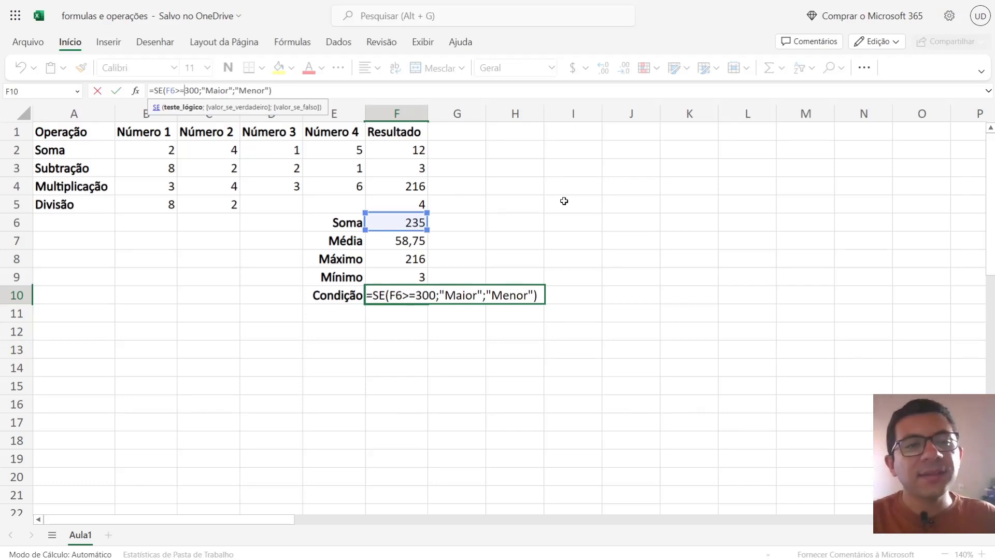
left_click(780, 260)
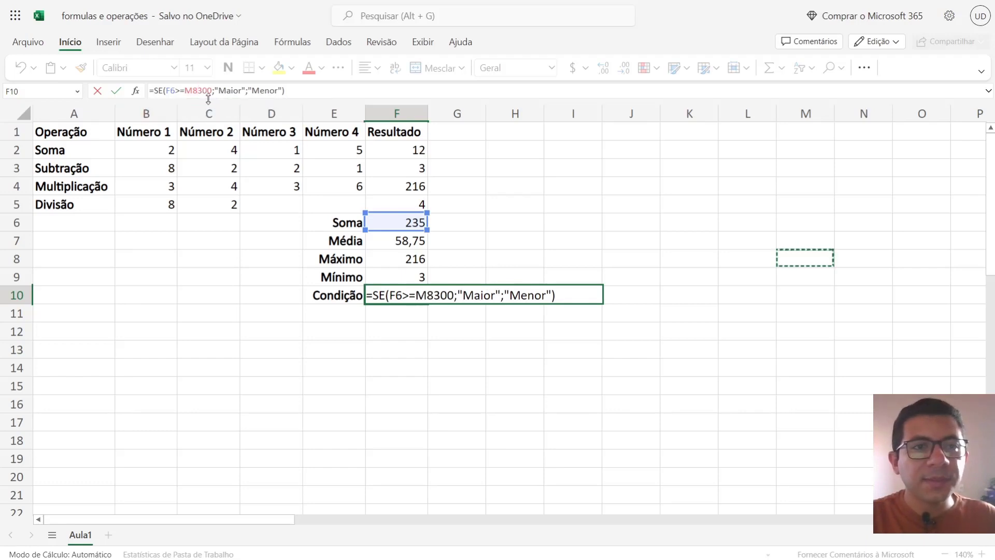
key("BackSpace")
key("BackSpace")
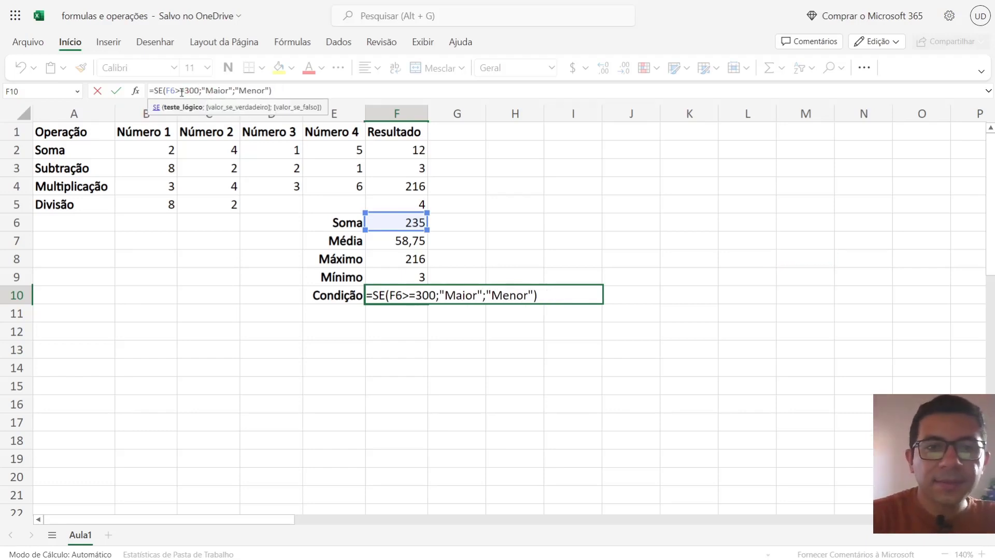
key("Return")
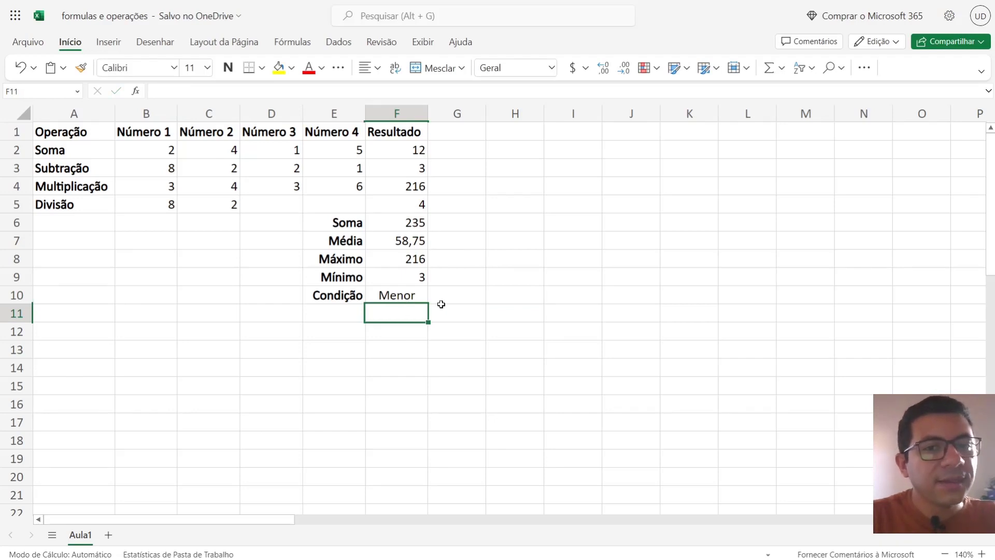
- Examine the >= operator in the logical test of the SE formula in F10
left_click(409, 296)
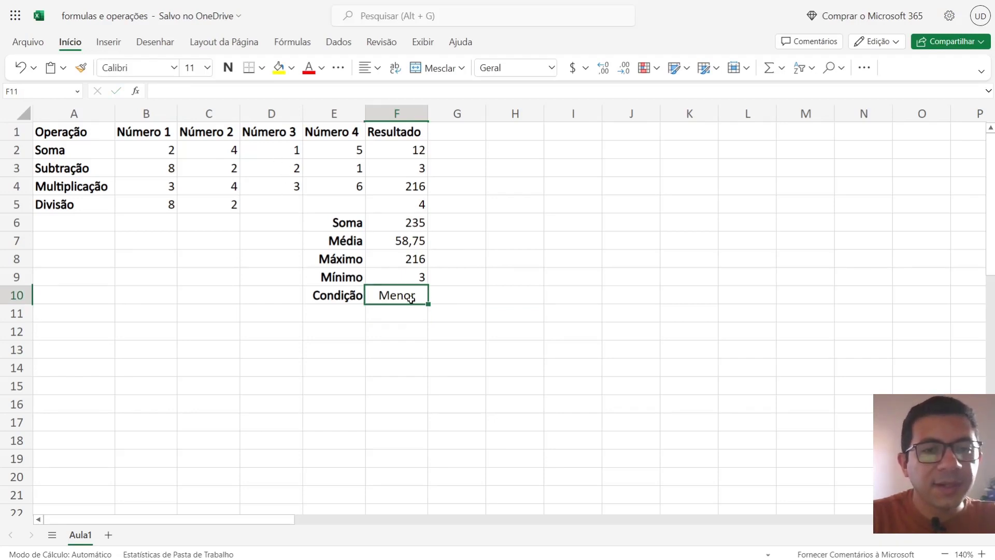
left_click(178, 91)
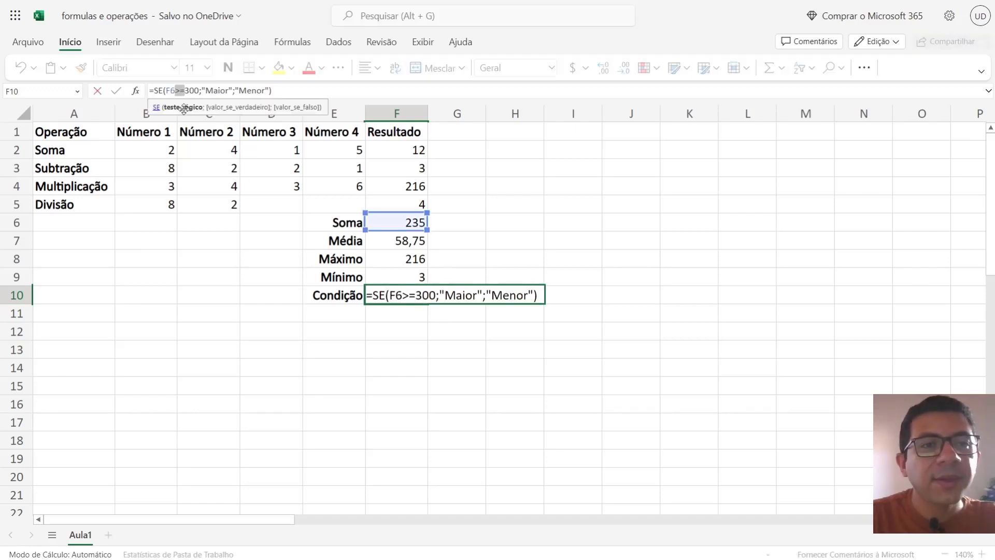
left_click(620, 255)
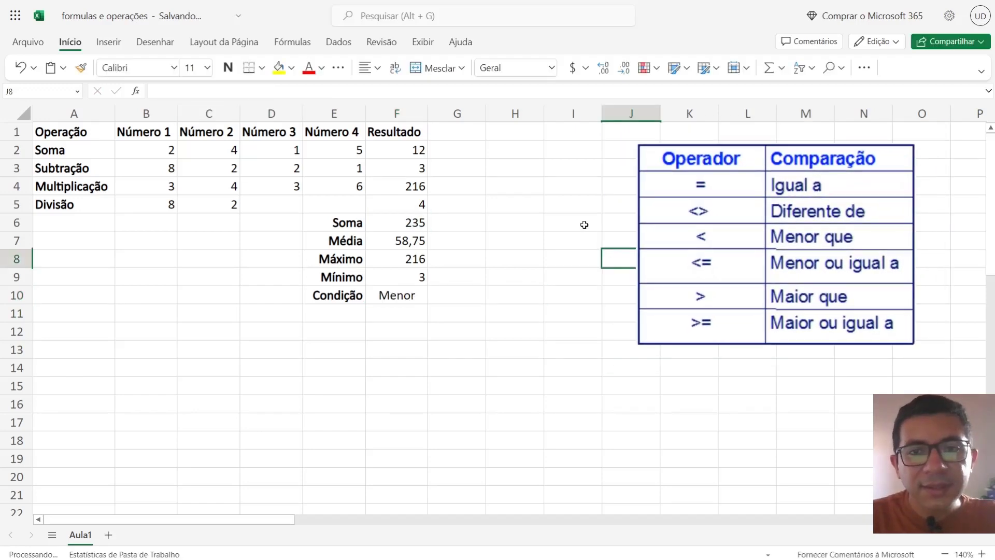
- Try out the comparison operators >, >=, < and <= in cell I6, clearing the cell after each one
left_click(580, 222)
type(">")
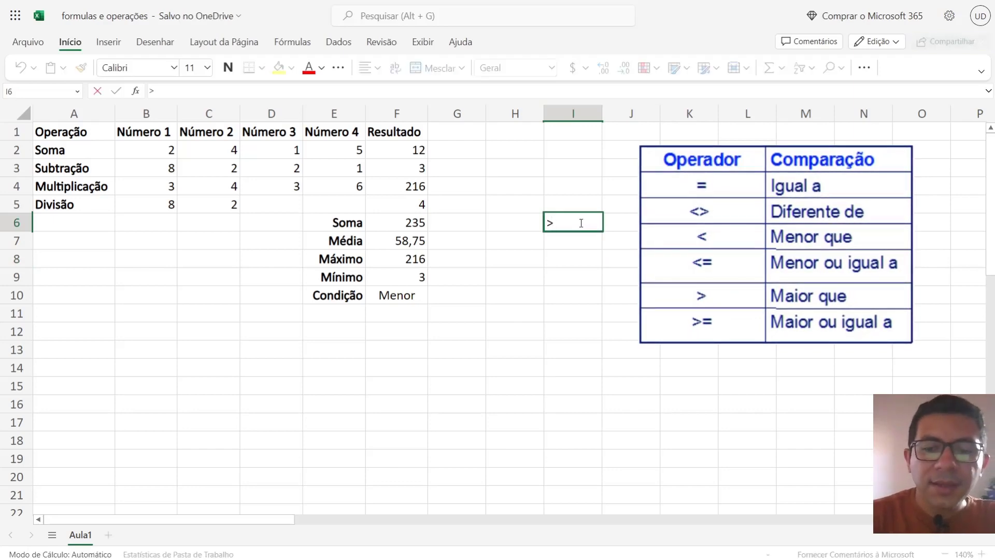
key("BackSpace")
type(">=")
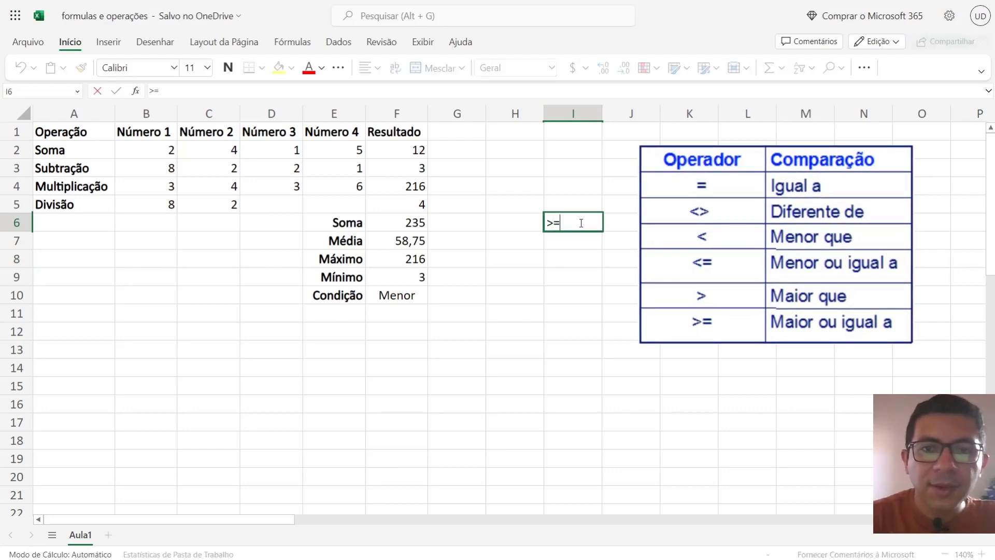
key("BackSpace")
key("BackSpace")
type("<")
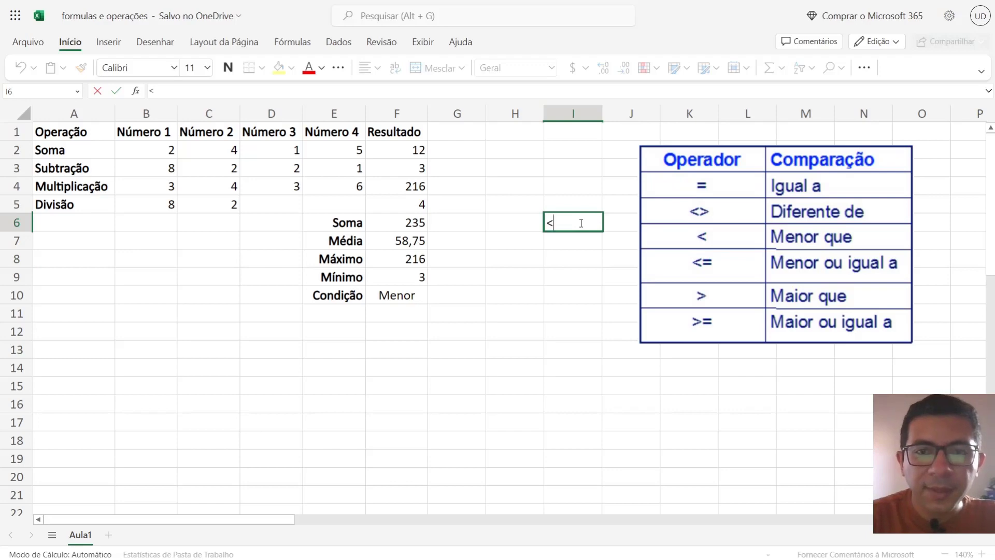
key("BackSpace")
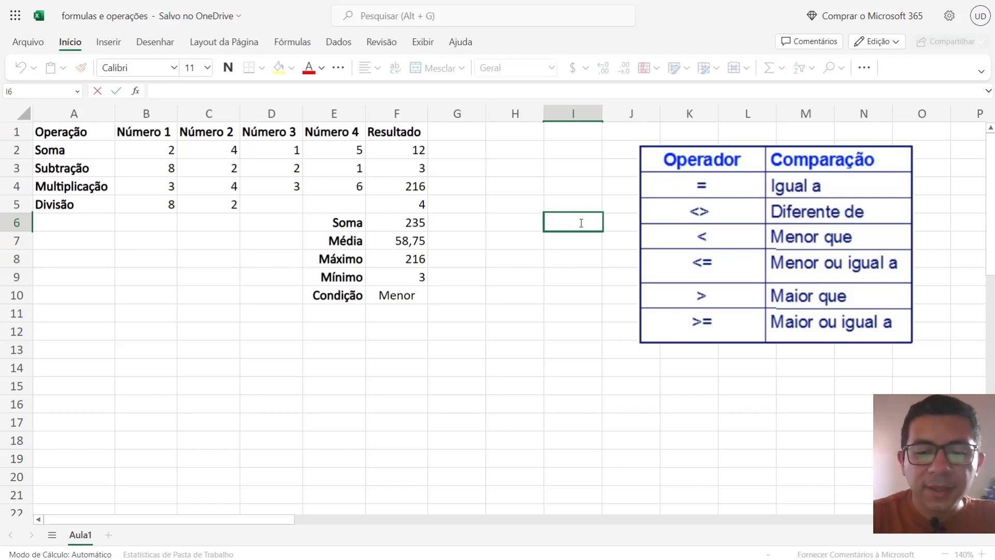
type("<=")
key("BackSpace")
key("BackSpace")
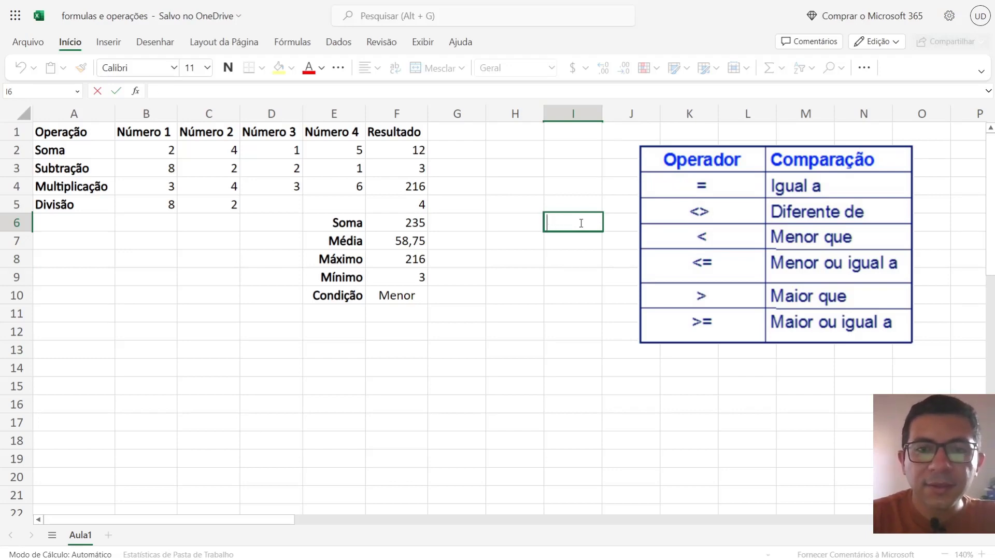
key("BackSpace")
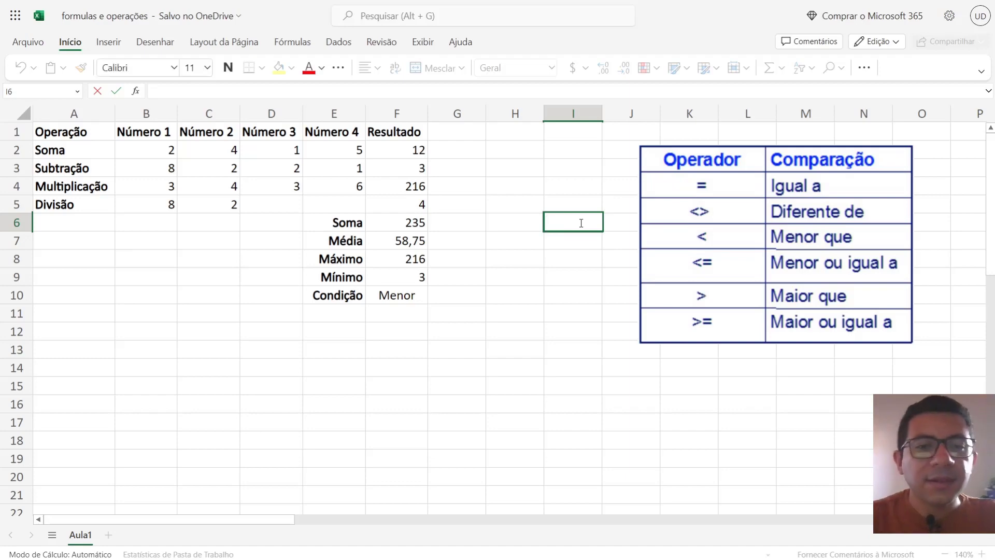
- Try the operators > and < in the logical test of the SE formula in F10 and put >= back
left_click(689, 276)
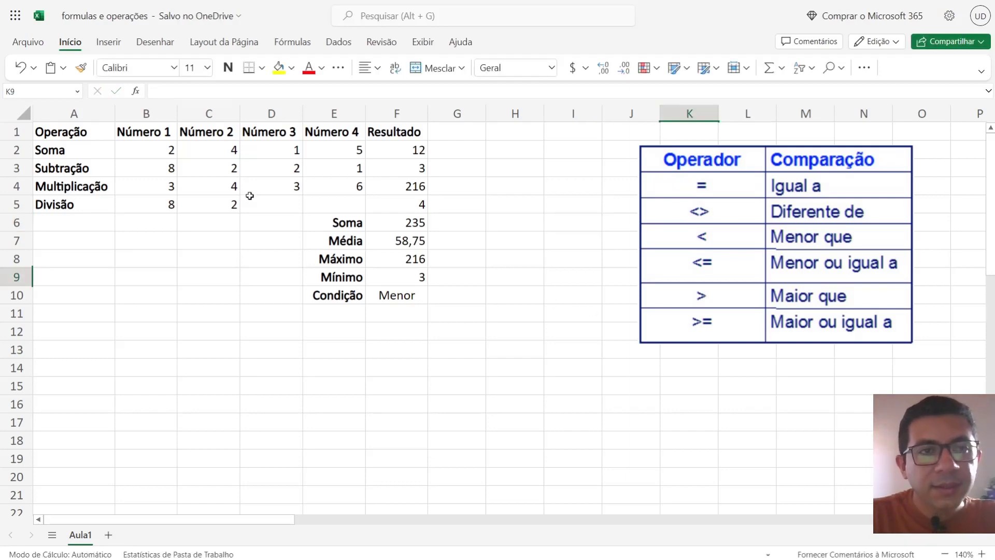
left_click(390, 294)
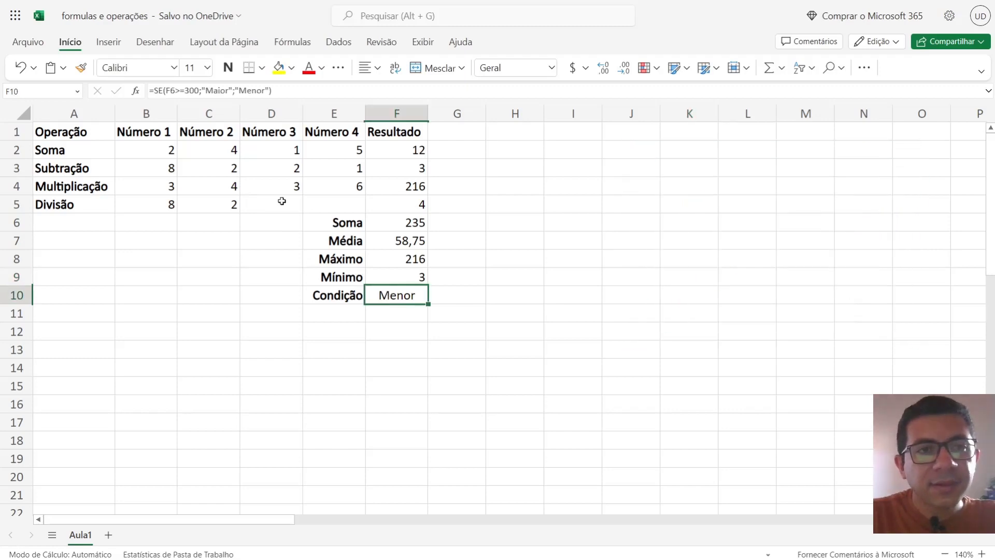
left_click(187, 91)
key("BackSpace")
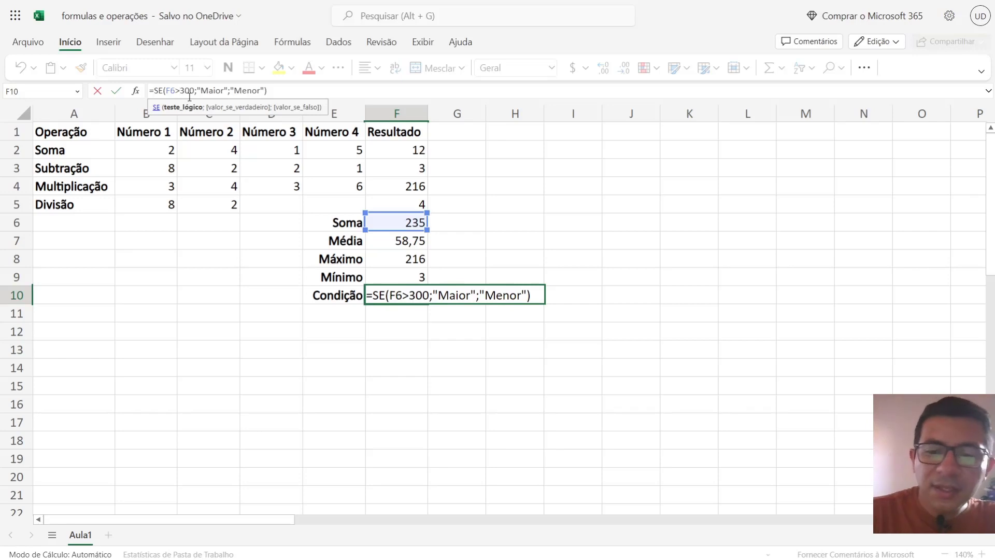
key("BackSpace")
type("<")
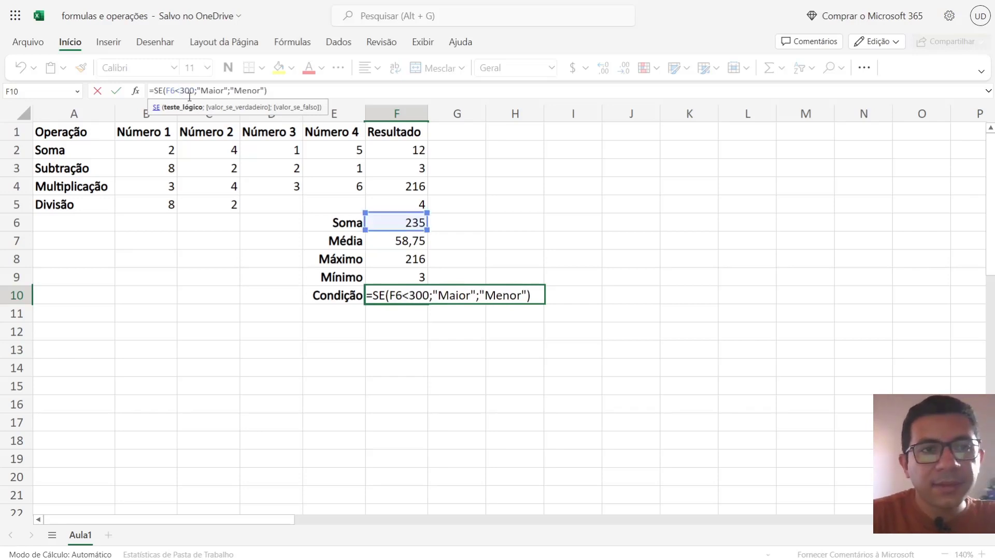
key("BackSpace")
type(">=")
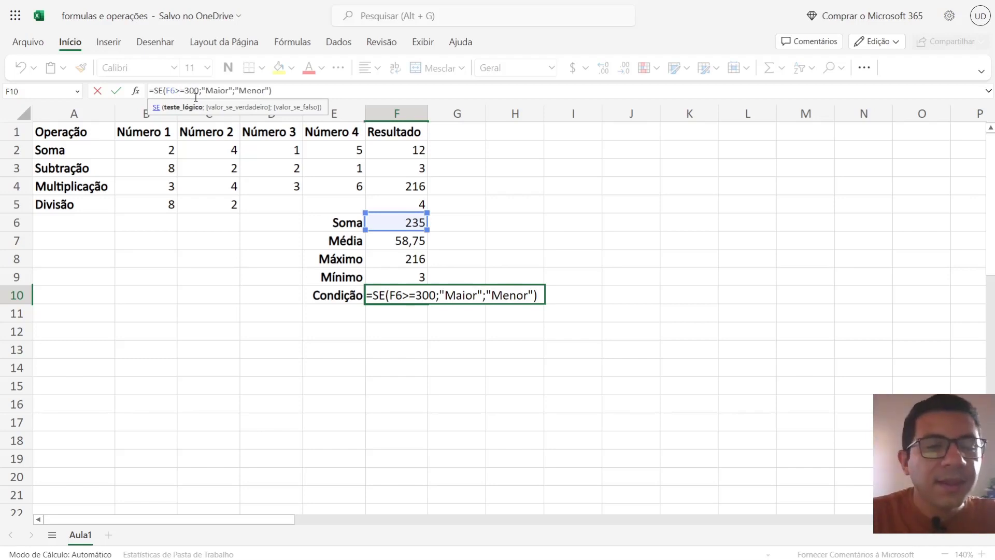
- Change the value-if-true text of the SE formula in F10 to "Maior igual"
left_click(228, 92)
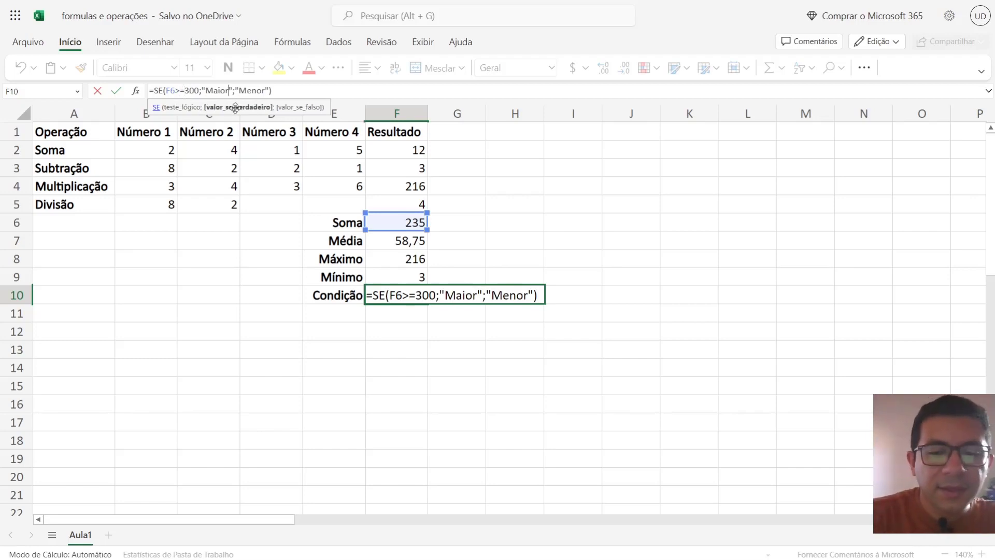
type("igual")
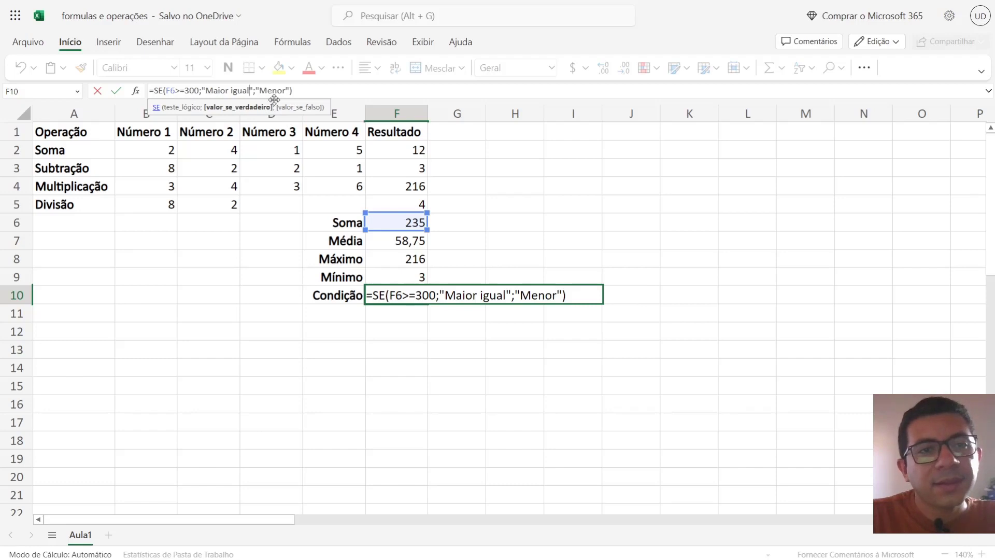
left_click(610, 194)
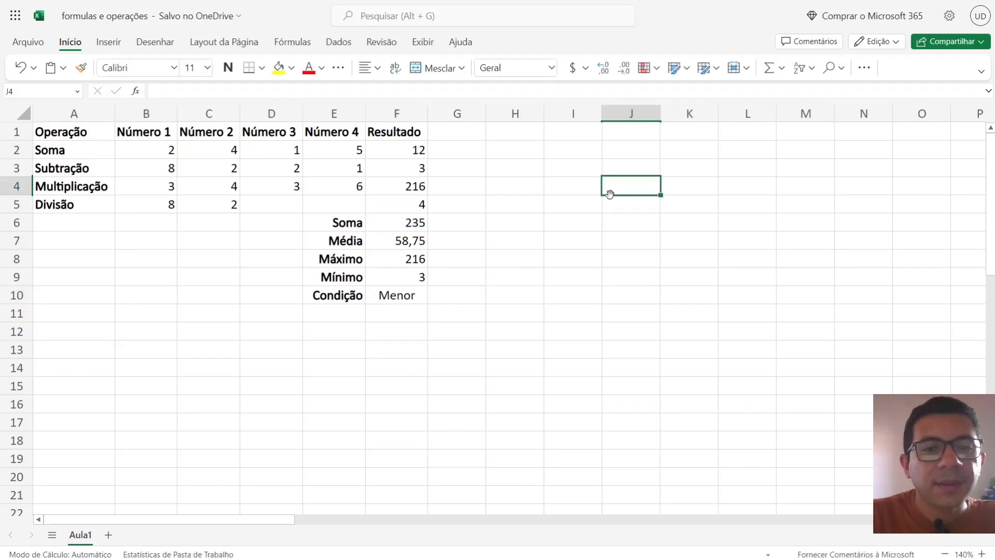
- Overwrite the Soma result in F6 with 300 to test the Condição formula at the limit value
left_click(408, 224)
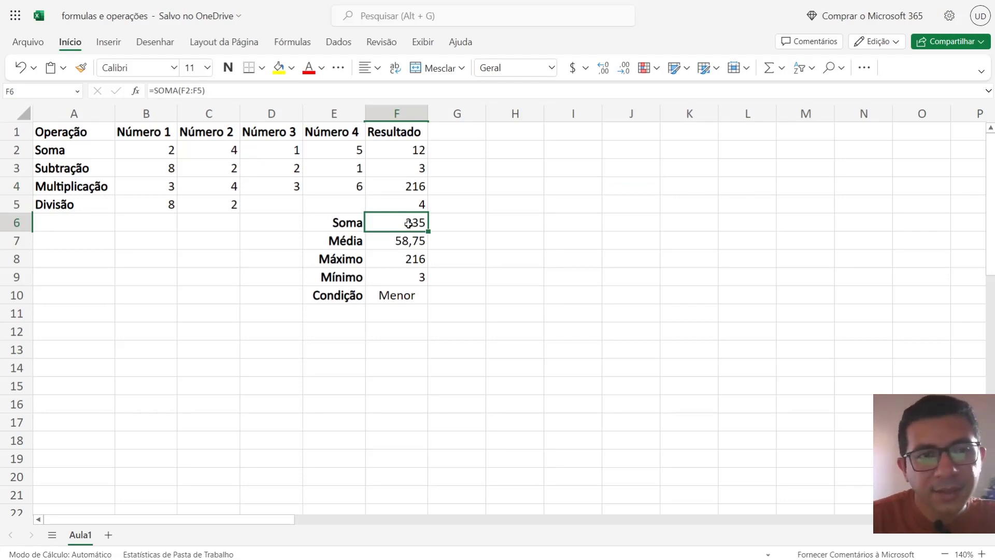
type("300")
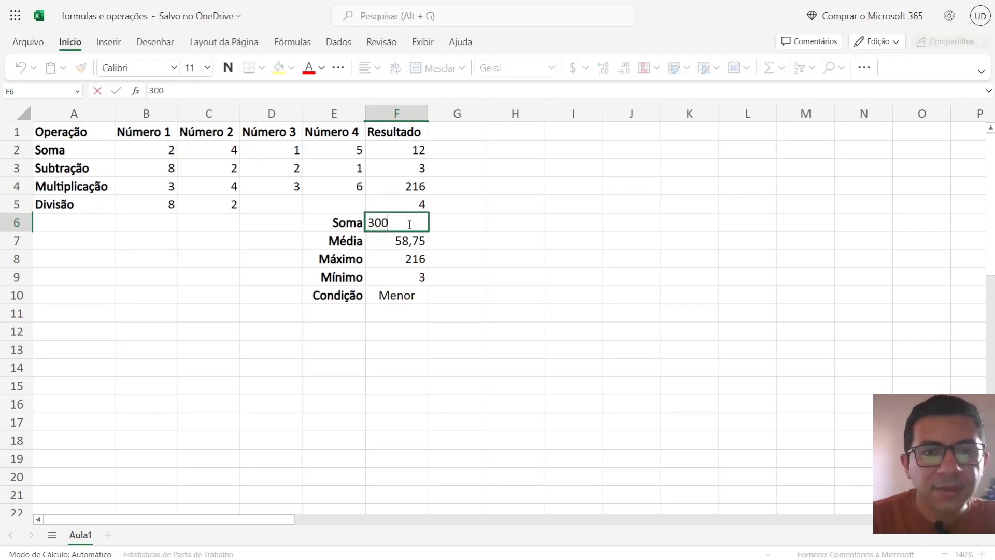
key("Return")
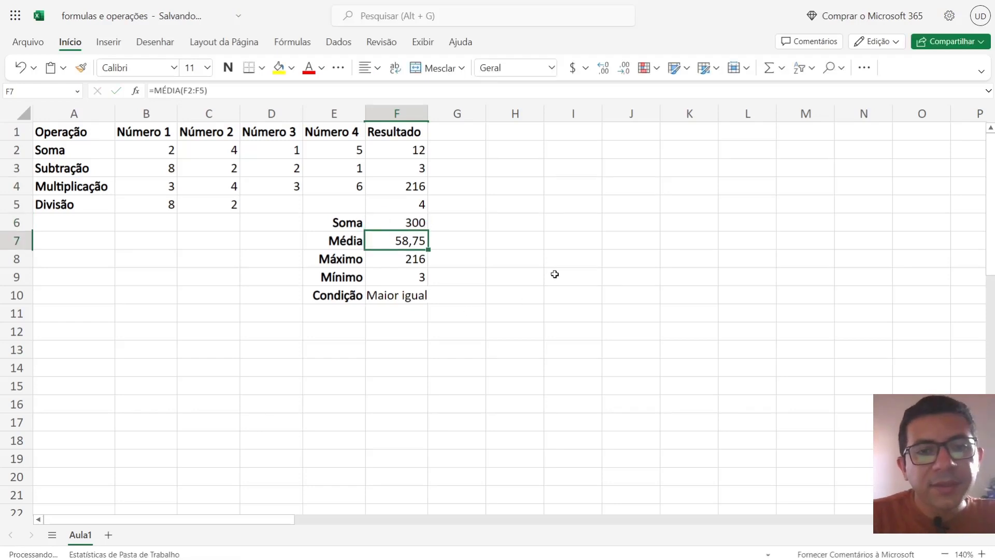
left_click(555, 274)
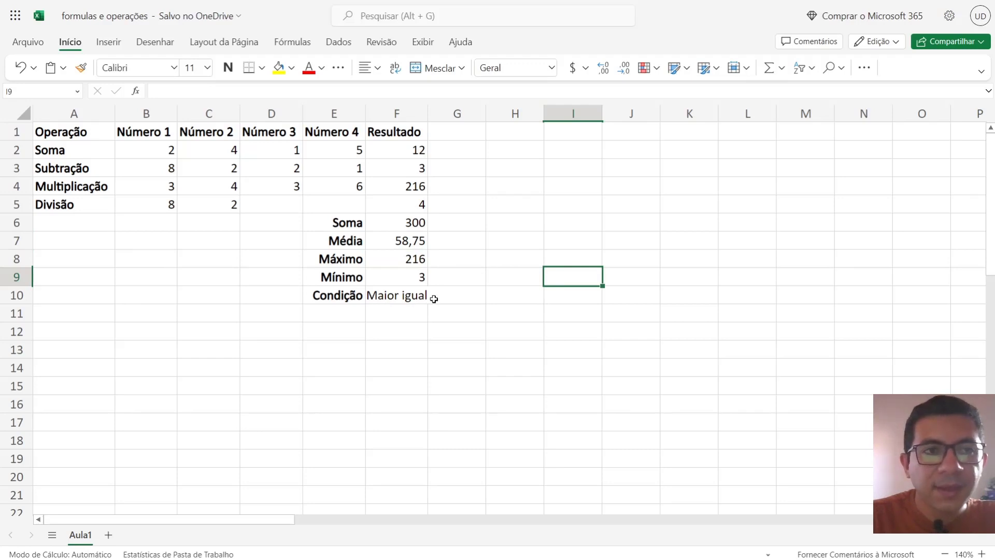
- Change the logical test of the SE formula in F10 to F6>300 and compare the Soma and Condição cells
left_click(412, 308)
left_click(411, 298)
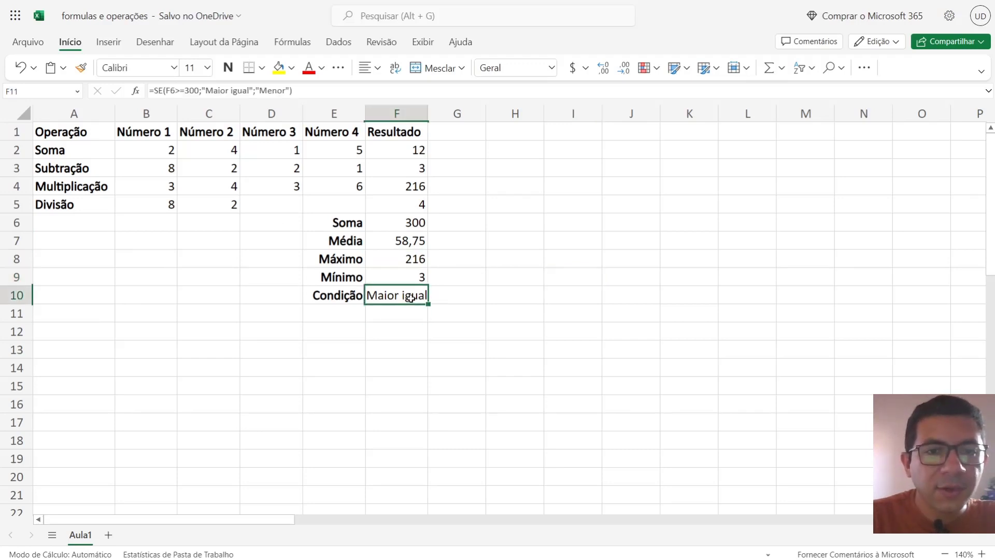
left_click(186, 89)
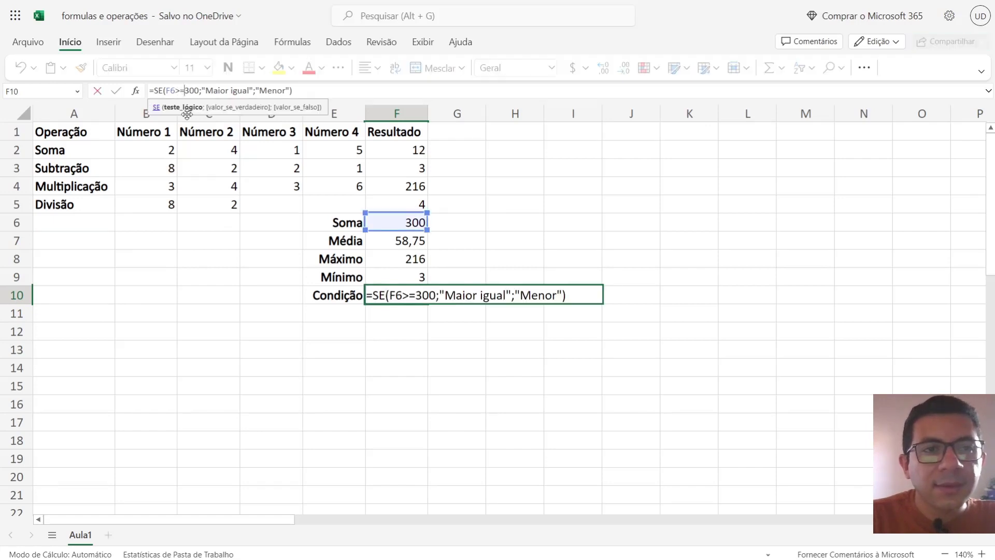
key("BackSpace")
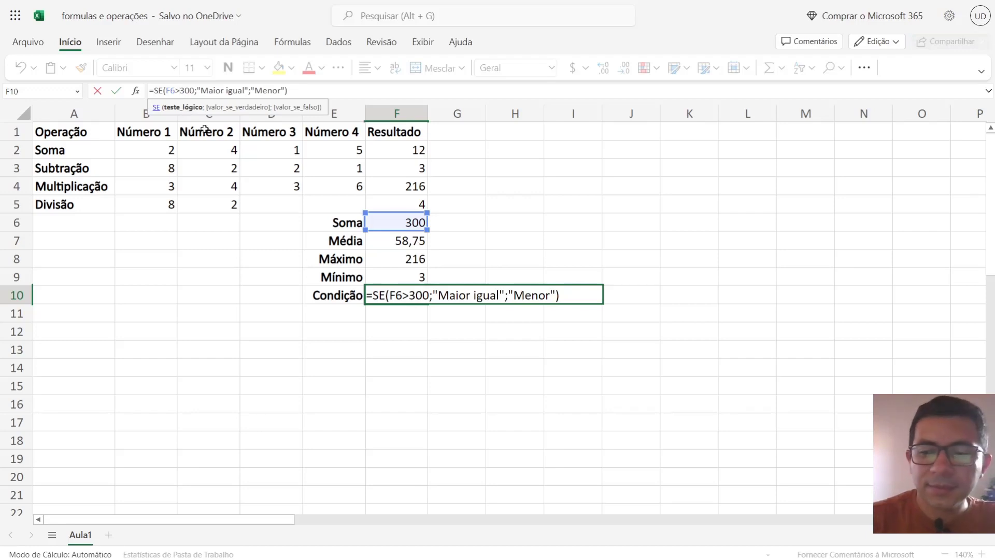
key("Return")
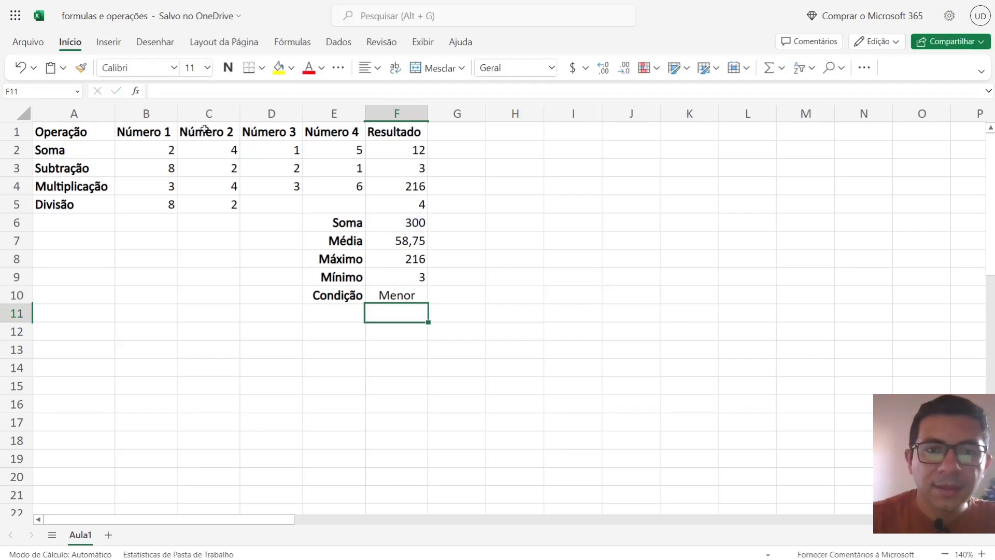
left_click(409, 228)
left_click(411, 299)
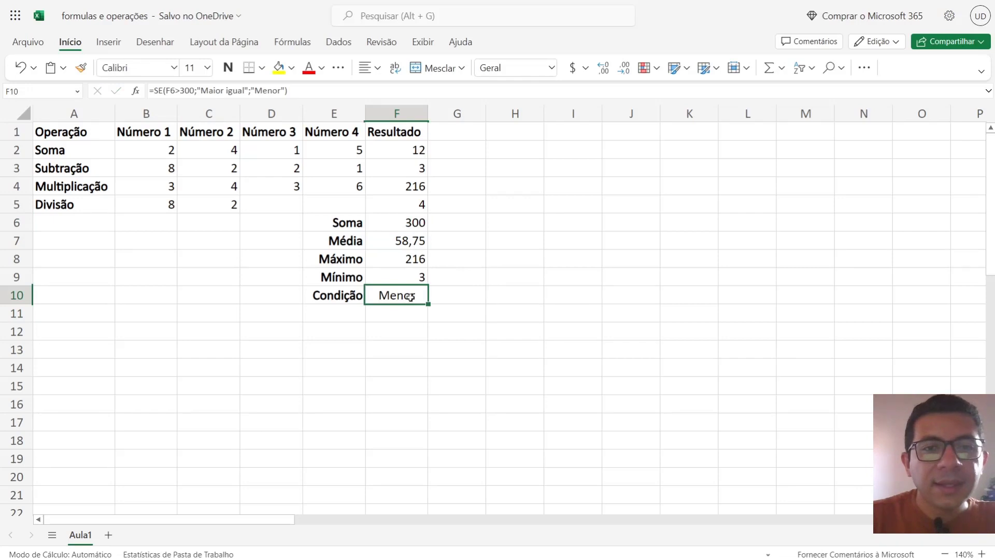
left_click(410, 222)
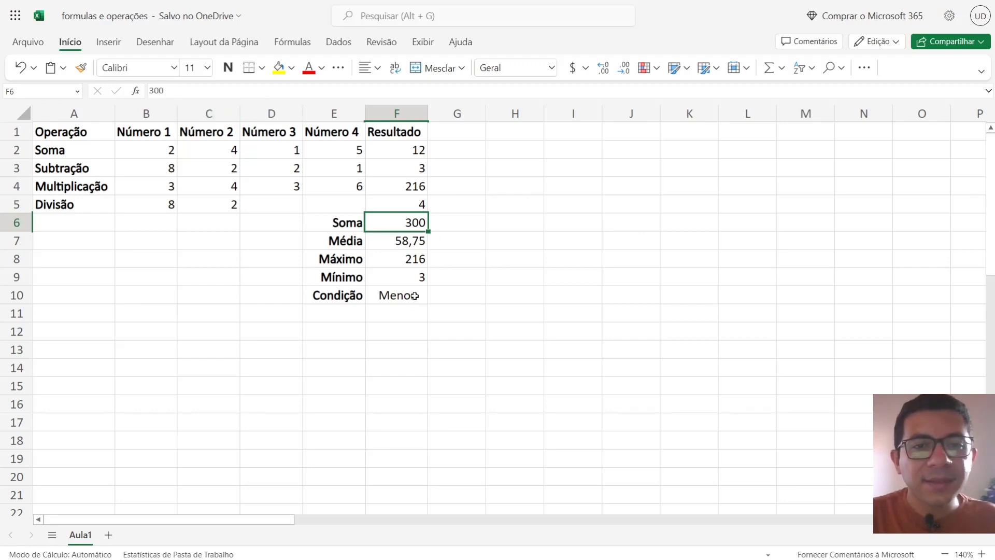
- Set the logical test of the SE formula in F10 back to F6>=300
left_click(413, 295)
left_click(178, 93)
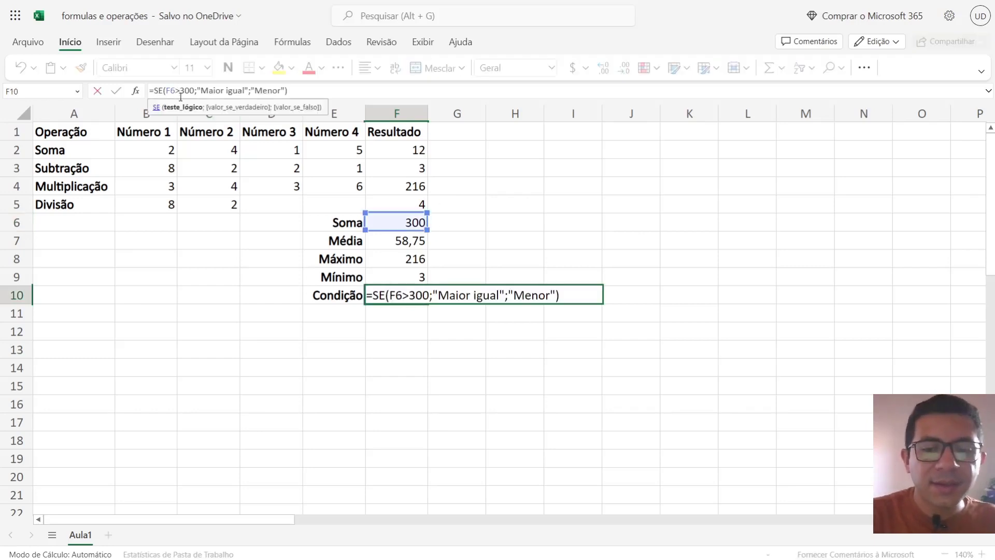
type("=")
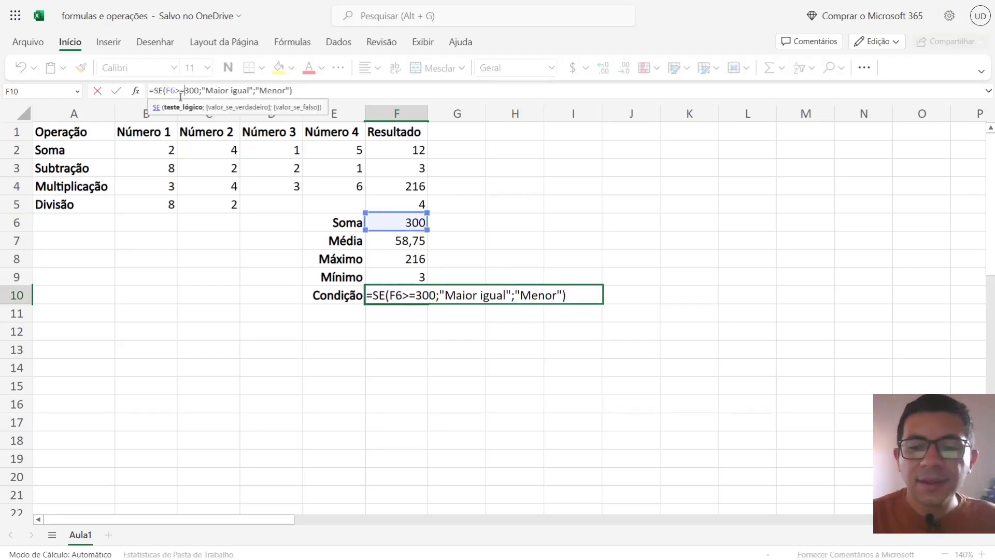
key("Return")
left_click(496, 295)
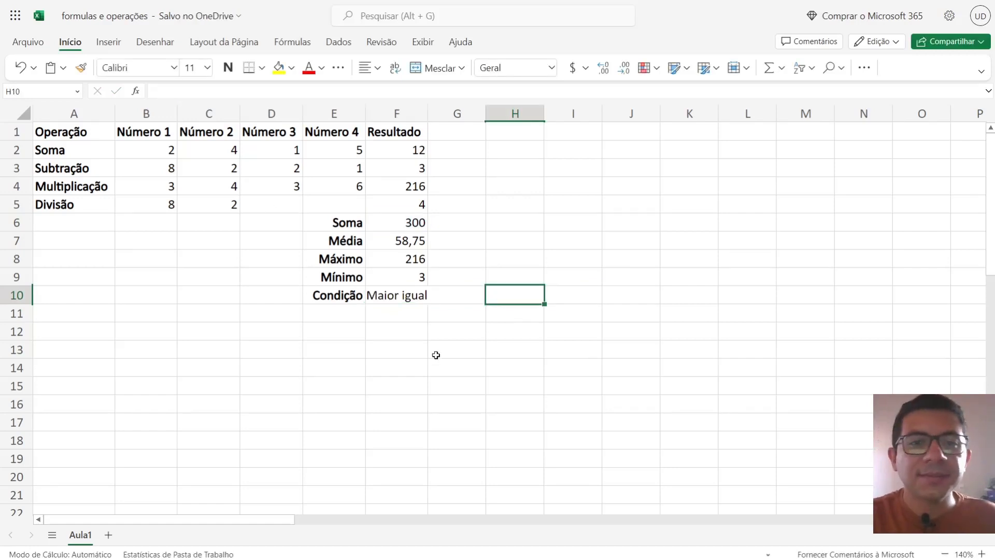
- Restore the formula =SOMA(F2:F5) in the Soma cell F6
left_click(405, 223)
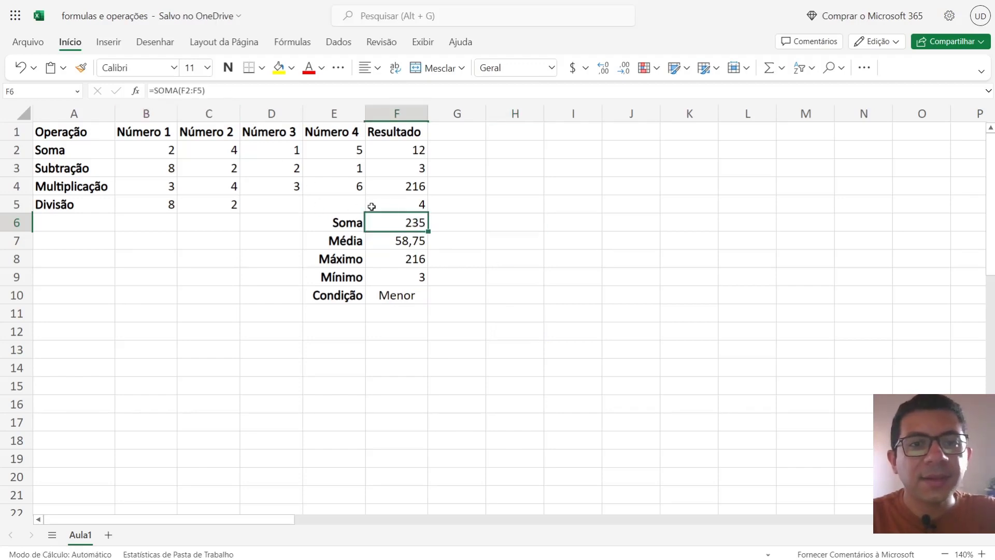
left_click(499, 276)
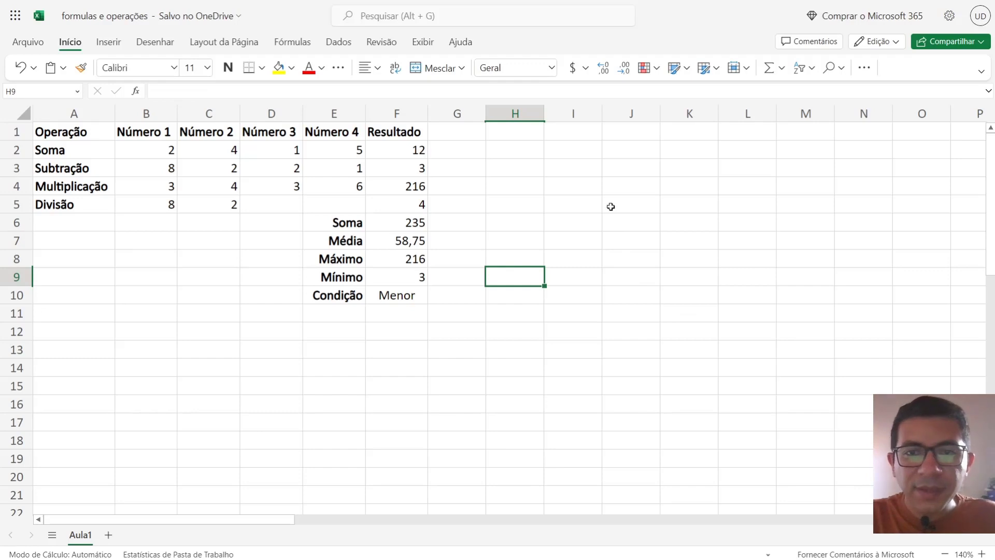
- Enter the subjects Matemática, Português and Ciências in cells I5 to I7 and widen column I to fit them
left_click(591, 203)
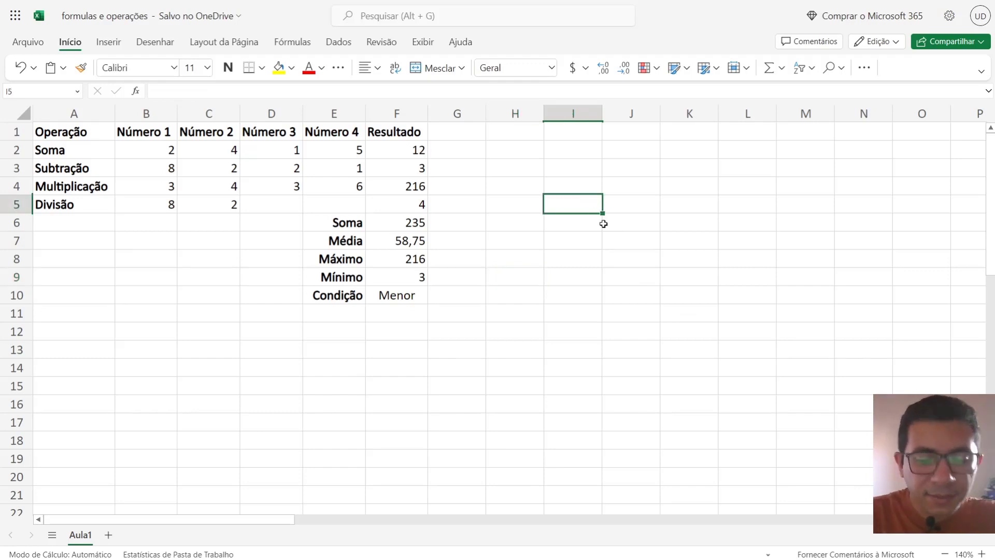
type("Matemática")
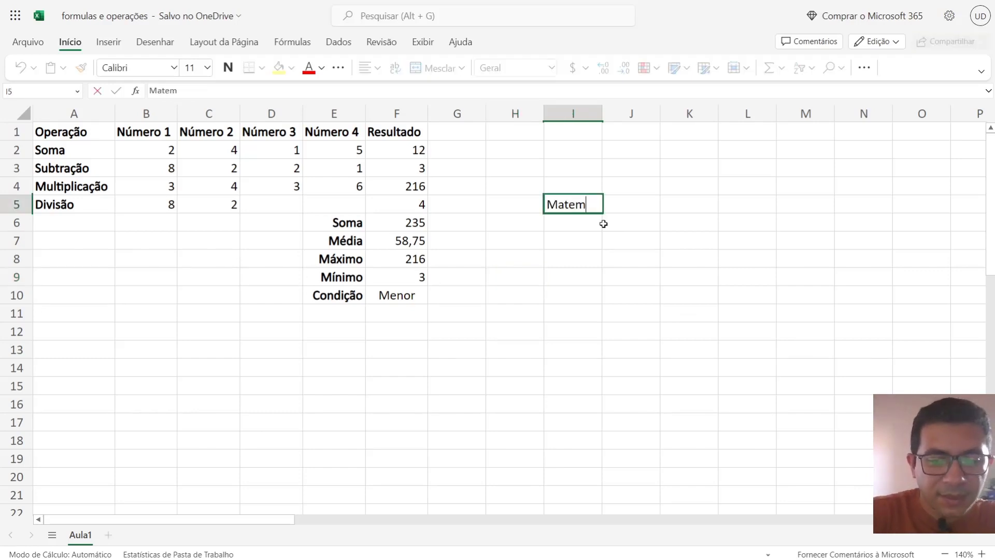
left_click(578, 223)
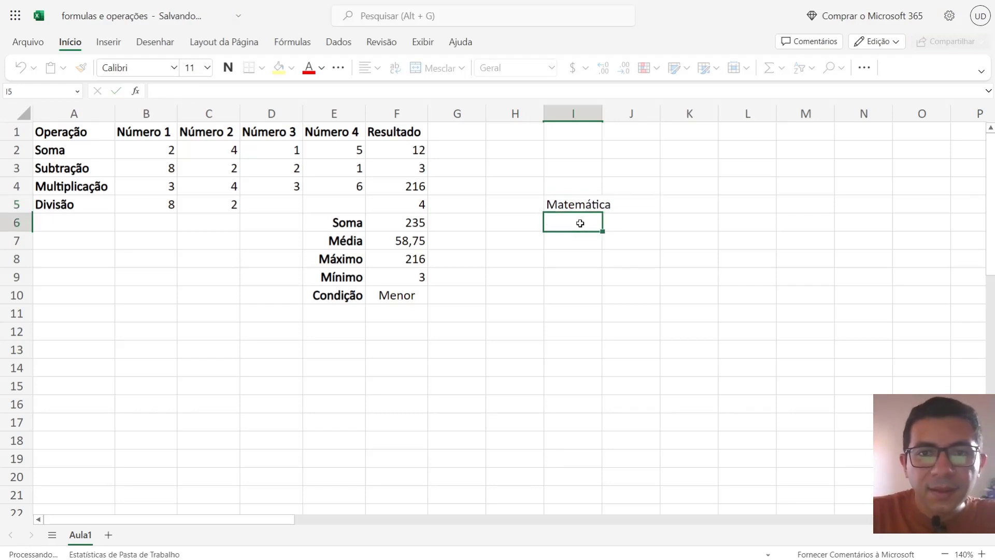
type("Português")
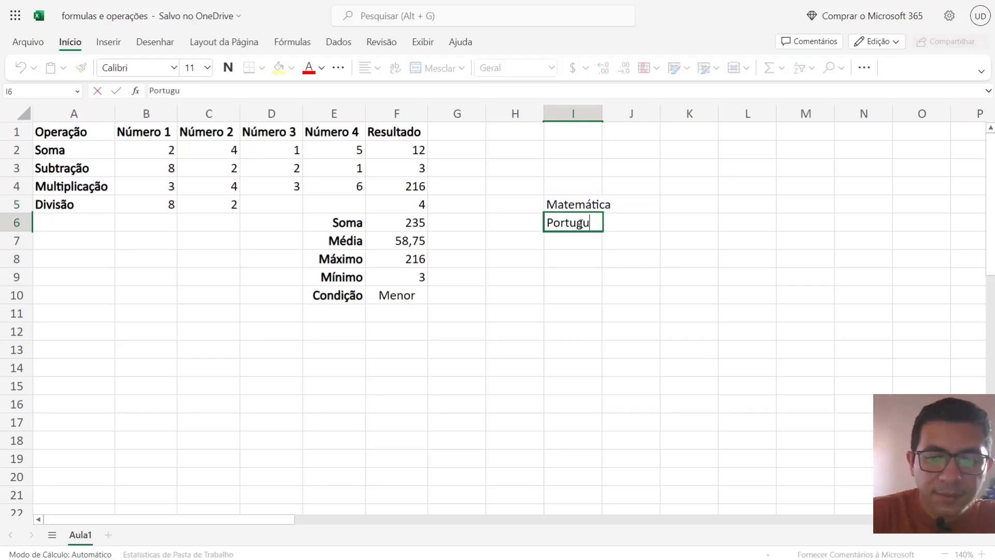
left_click(577, 246)
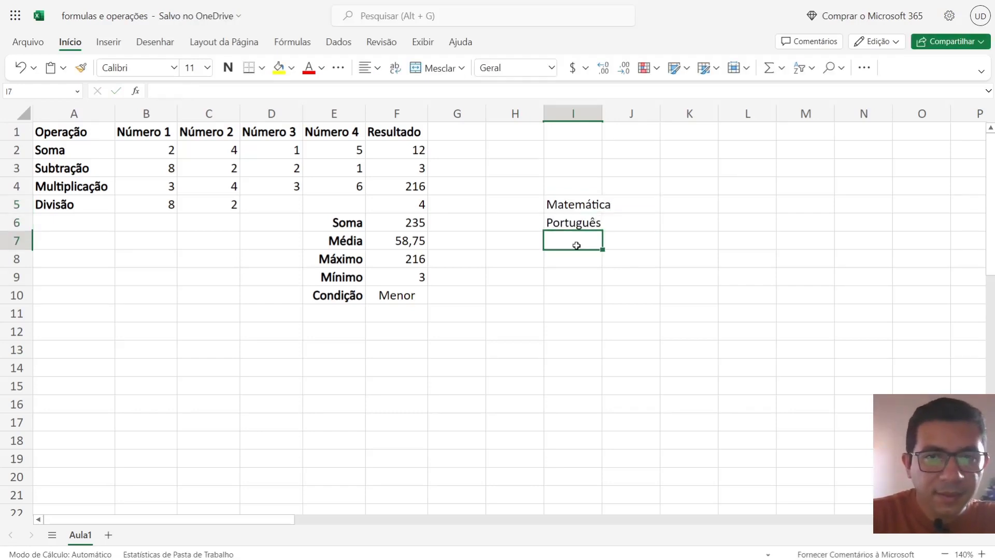
type("Ciências")
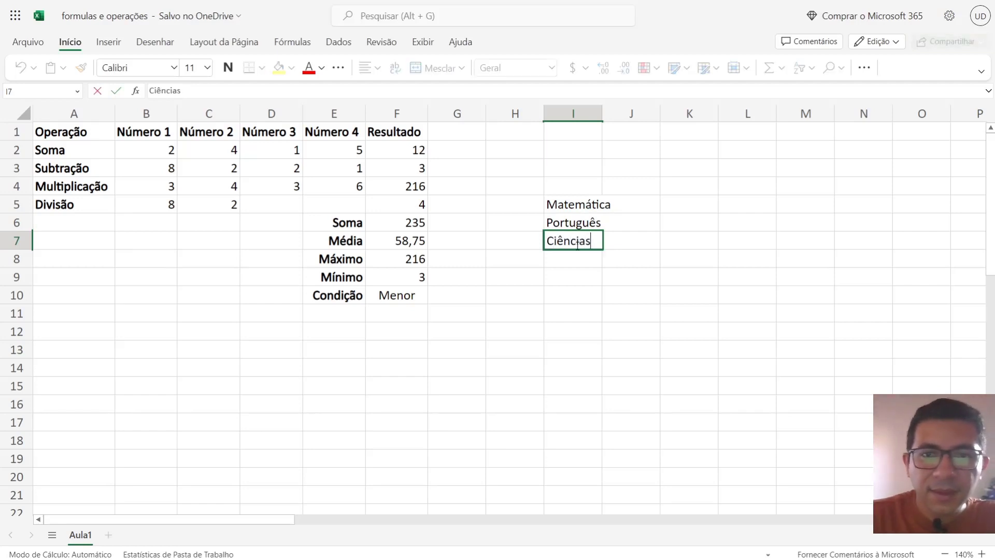
left_click(698, 260)
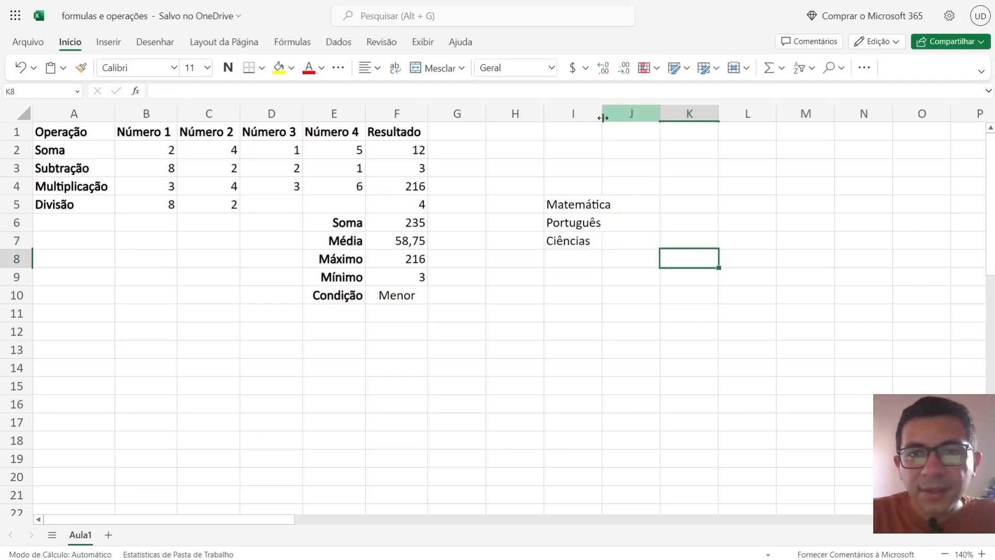
left_click_drag(603, 117, 625, 121)
left_click(749, 204)
- Enter the grades 10 for Matemática, 8 for Português and 9 for Ciências in cells J5 to J7
left_click(645, 202)
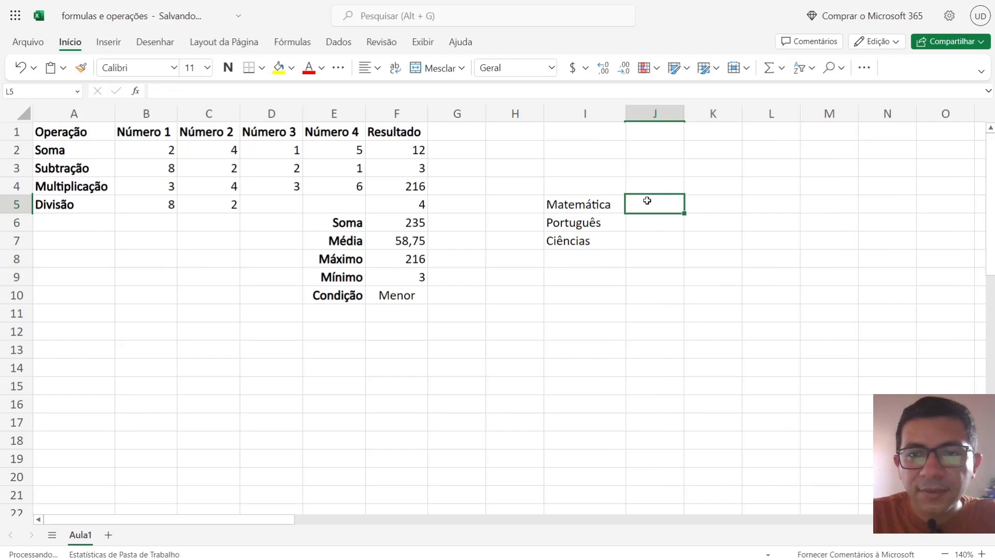
type("10")
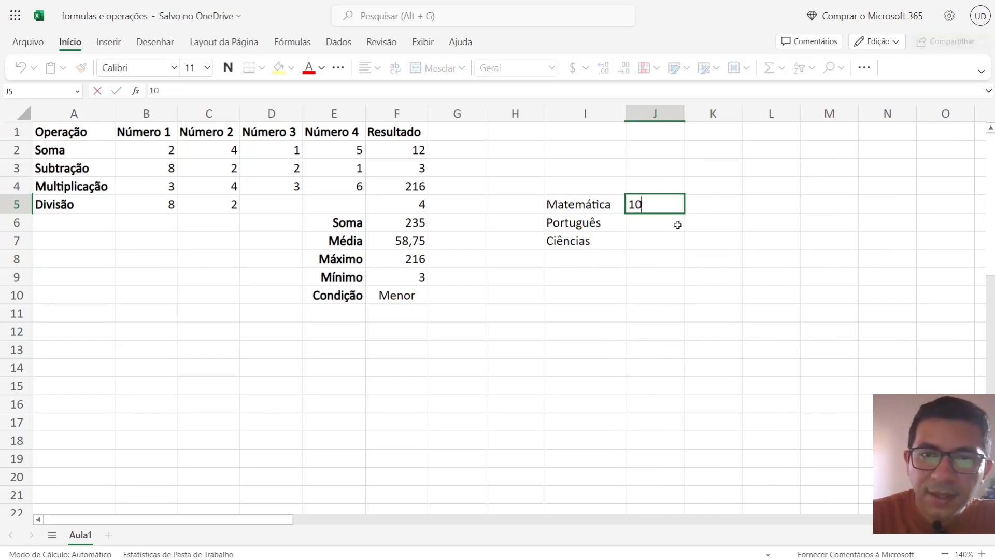
key("Return")
type("8")
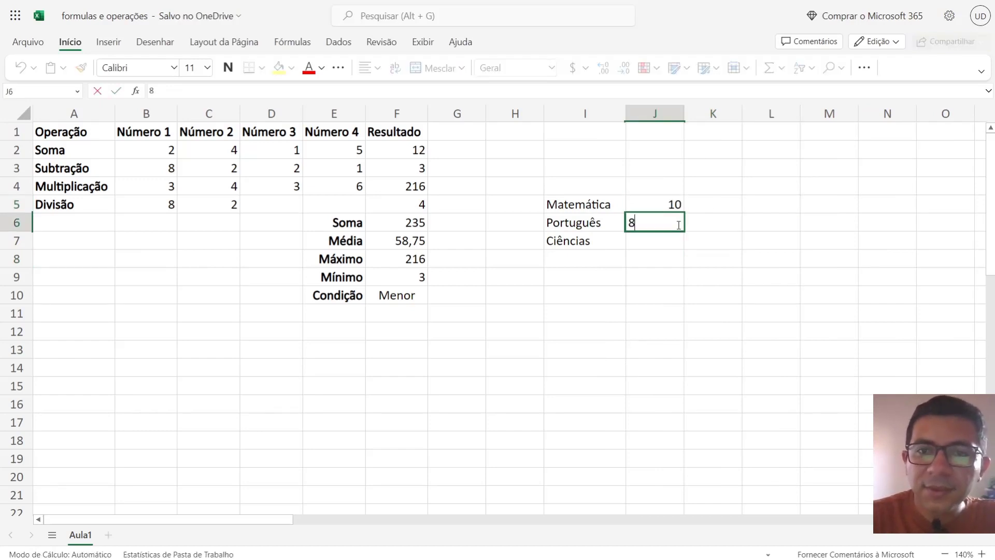
key("Return")
type("9")
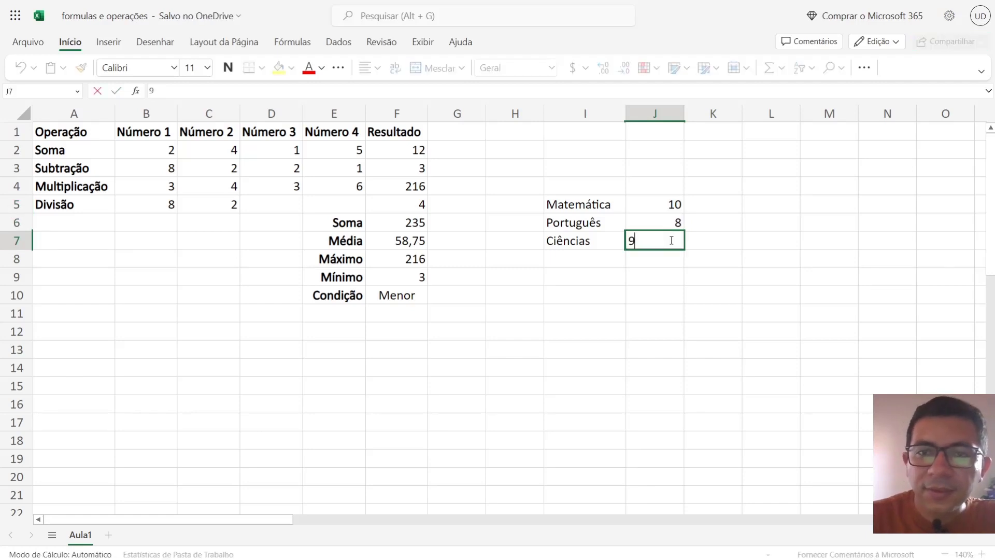
left_click(750, 271)
left_click(591, 257)
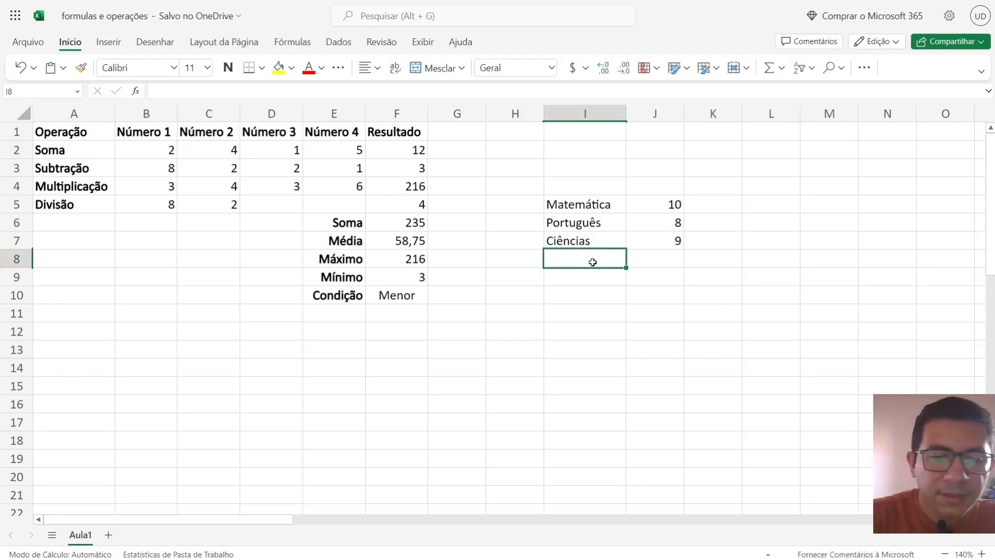
- Add the label Total in I8 and sum the three grades with =SOMA(J5:J7) in J8
type("Total")
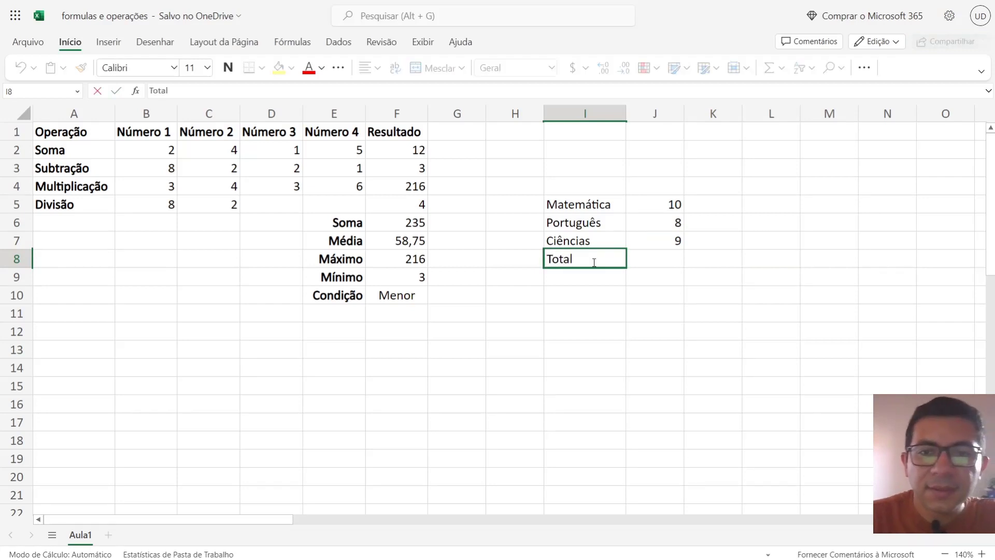
left_click(672, 258)
type("=")
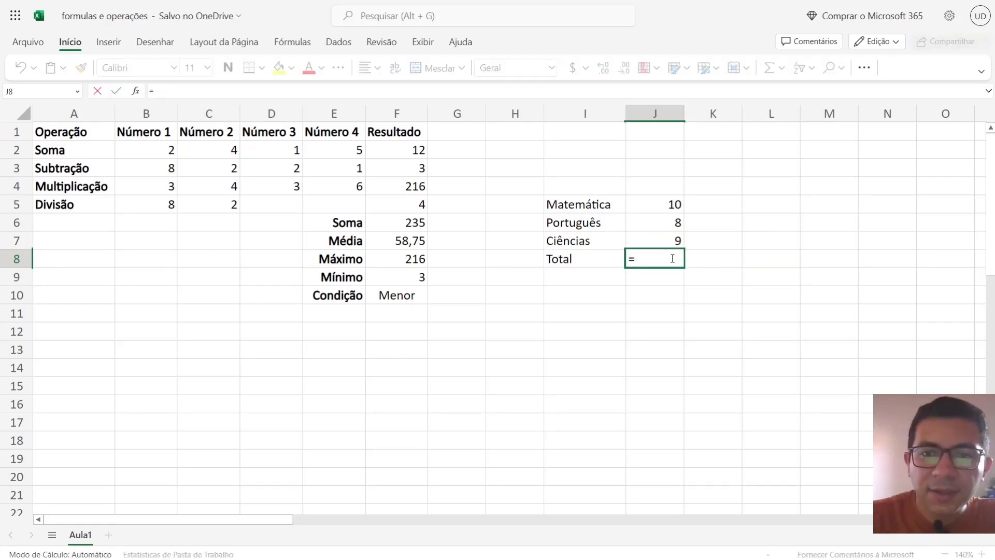
type("SOMA")
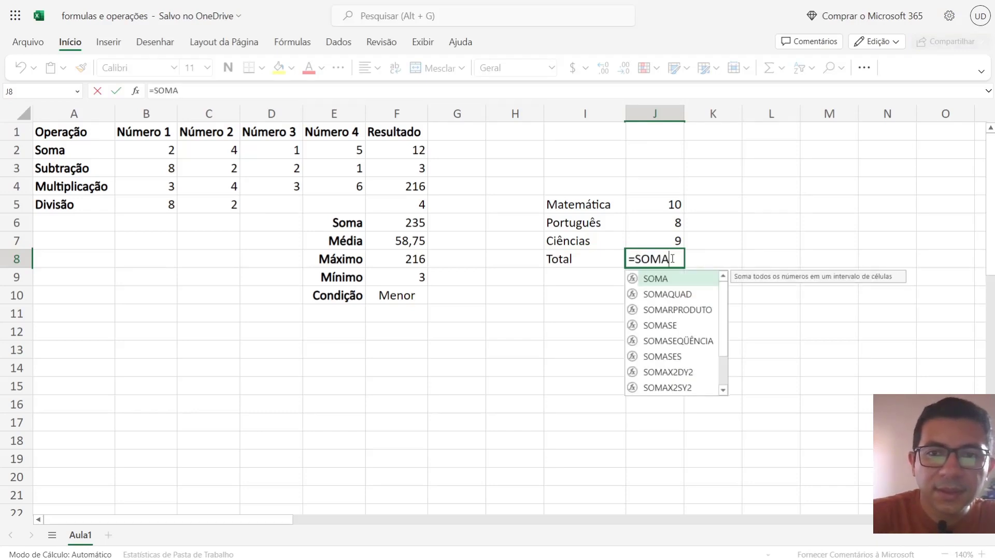
type("(")
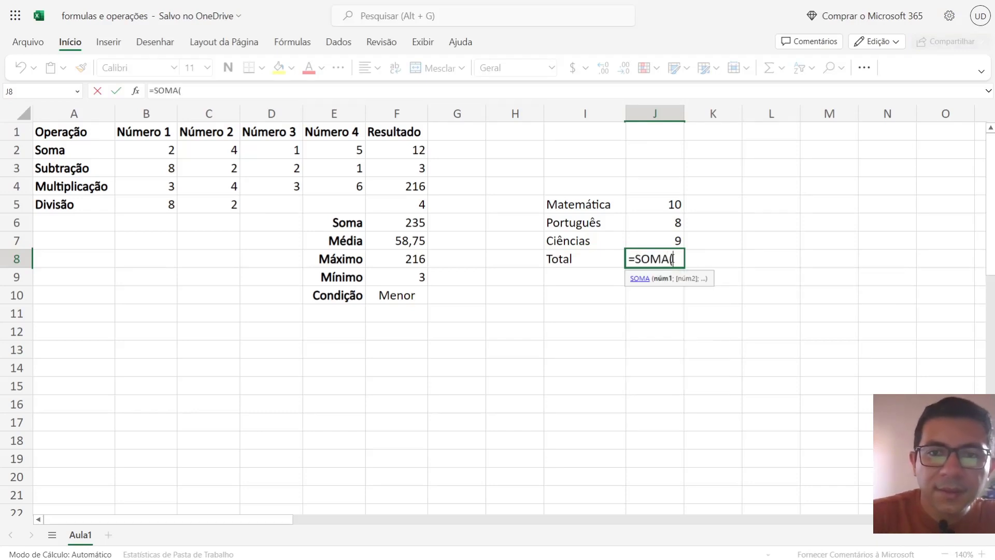
left_click(672, 204)
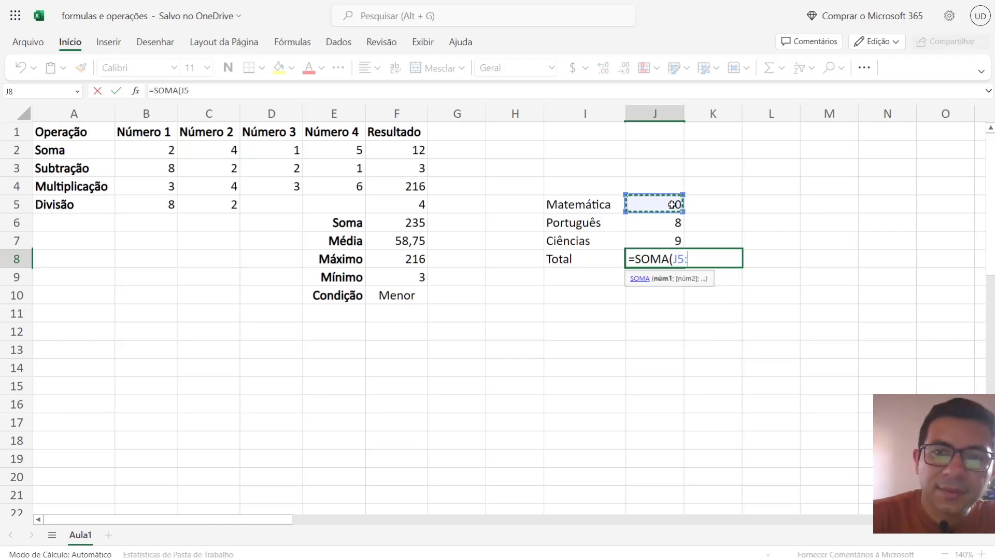
type(":")
left_click(663, 237)
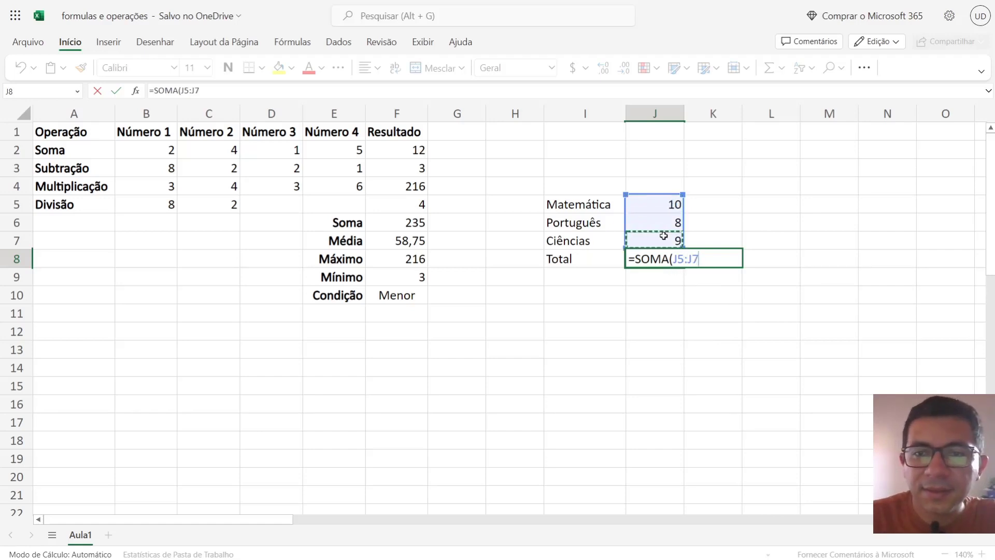
type(")")
key("Return")
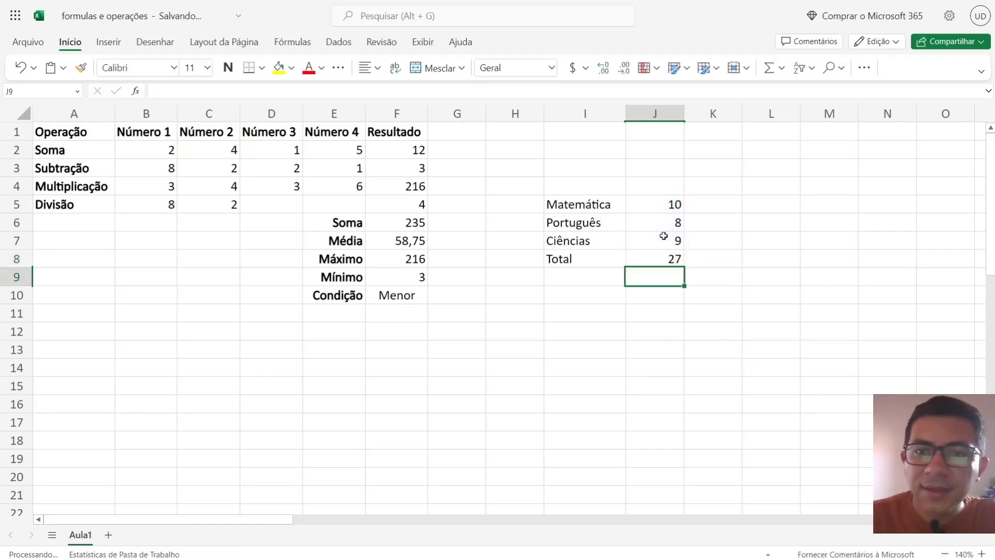
left_click(795, 307)
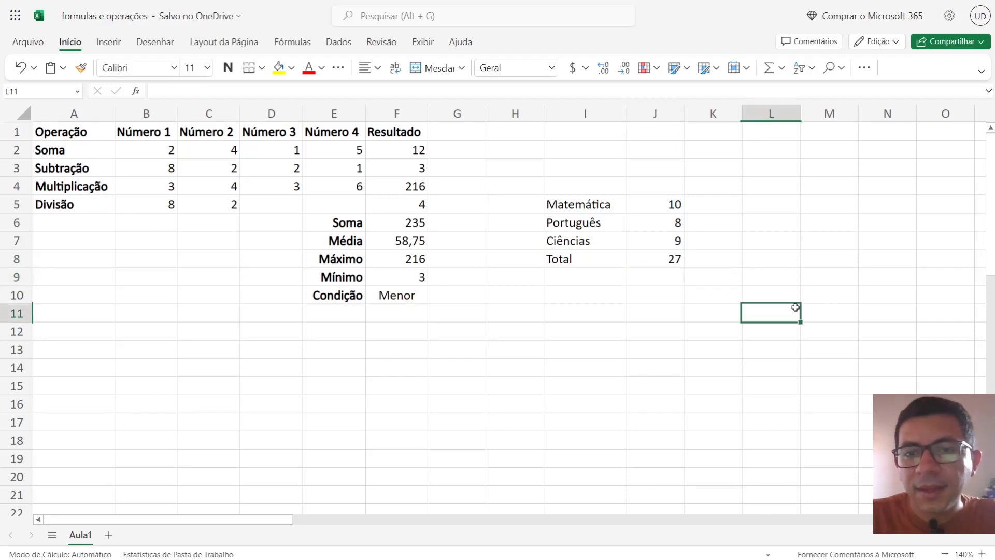
- Replace the label in I8 with Média and clear the formula from J8
double_click(596, 260)
left_click_drag(584, 260, 517, 250)
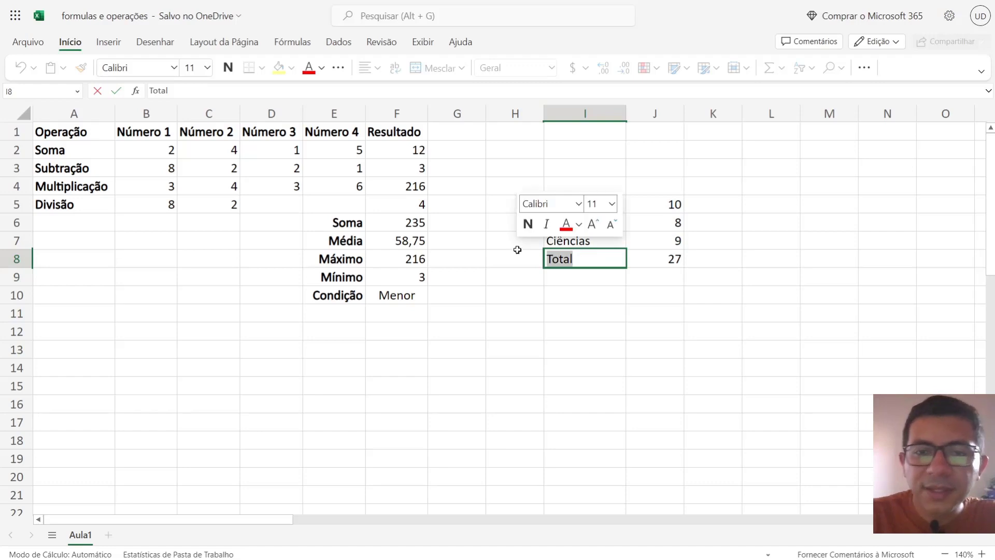
type("Média")
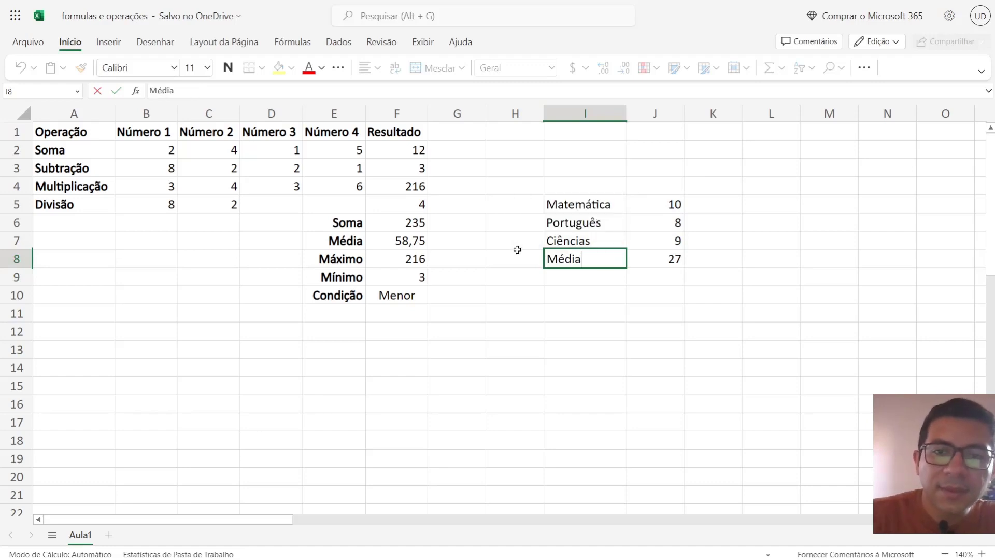
left_click(659, 254)
key("BackSpace")
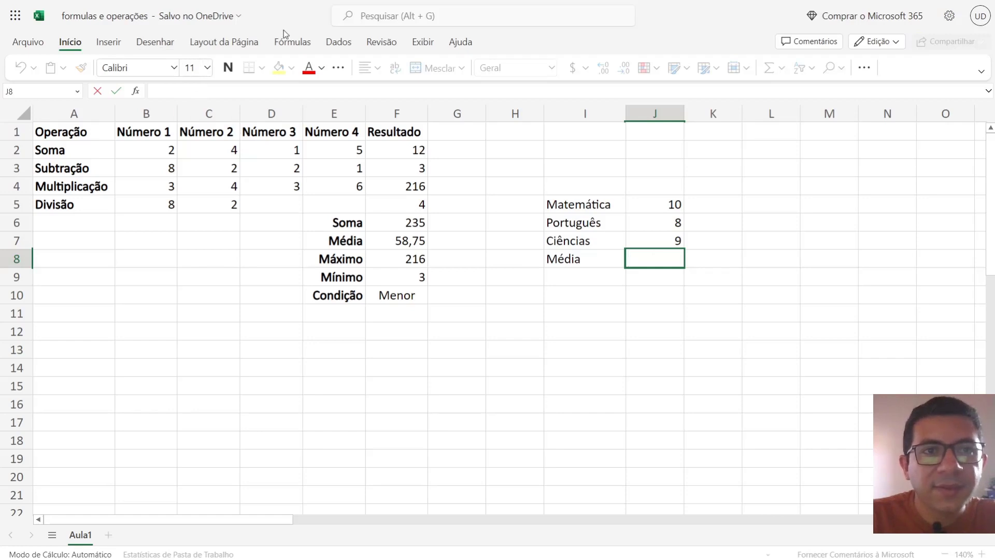
- Insert the MÉDIA function in J8 to average the grades in J5:J7
left_click(293, 43)
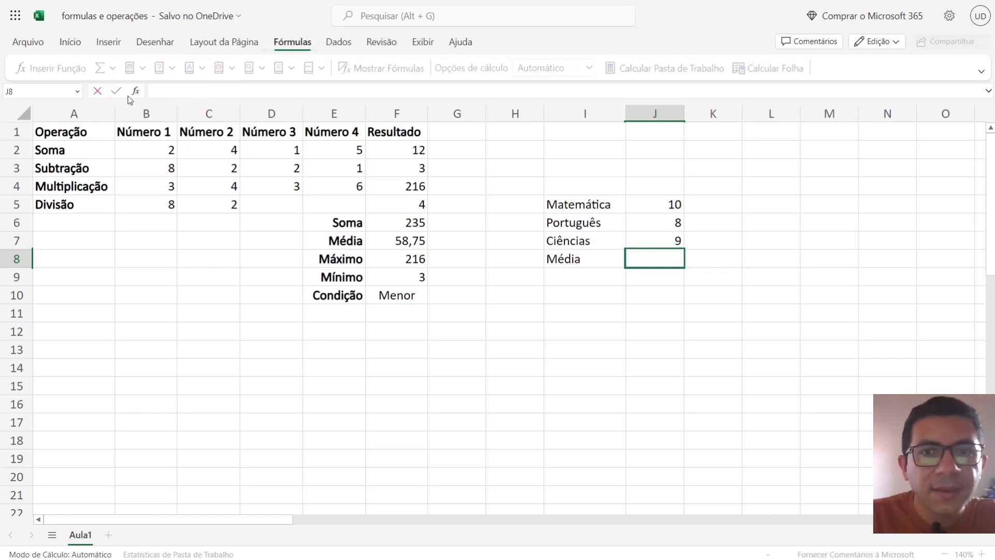
left_click(717, 297)
left_click(675, 258)
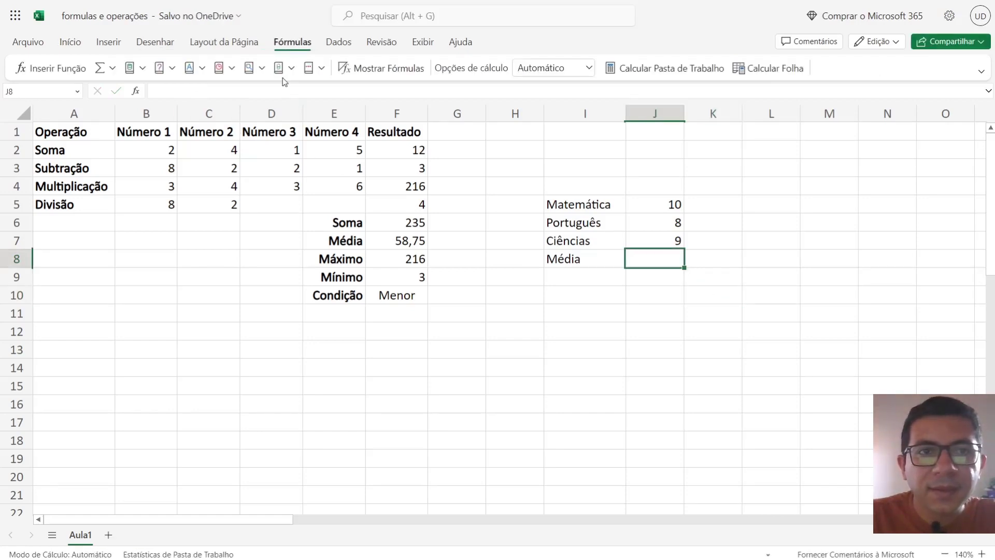
left_click(83, 68)
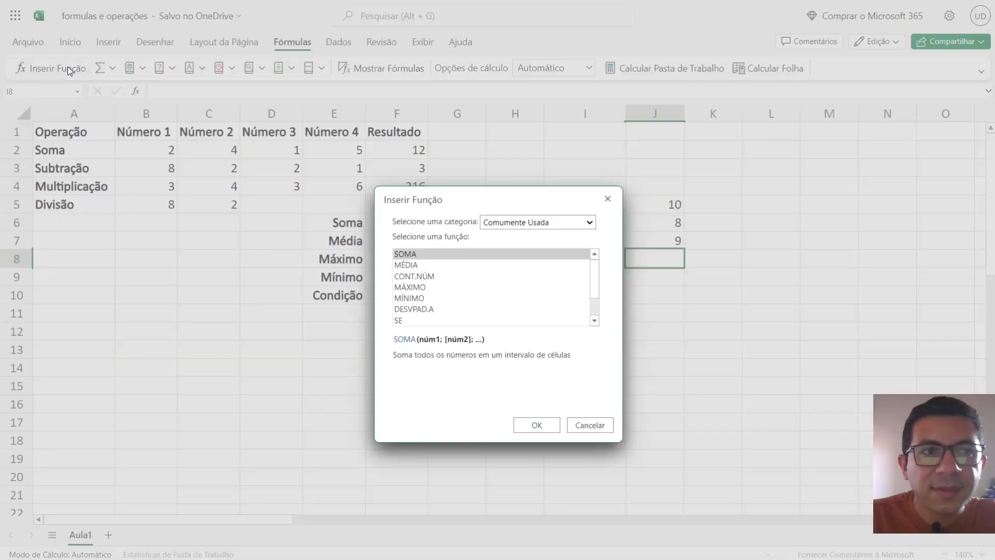
left_click(418, 265)
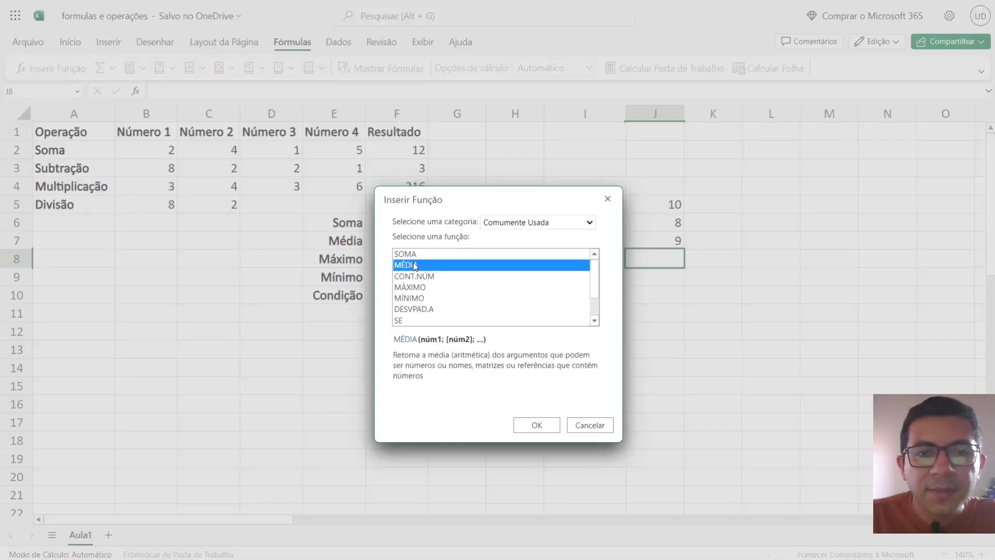
left_click(537, 425)
left_click(653, 203)
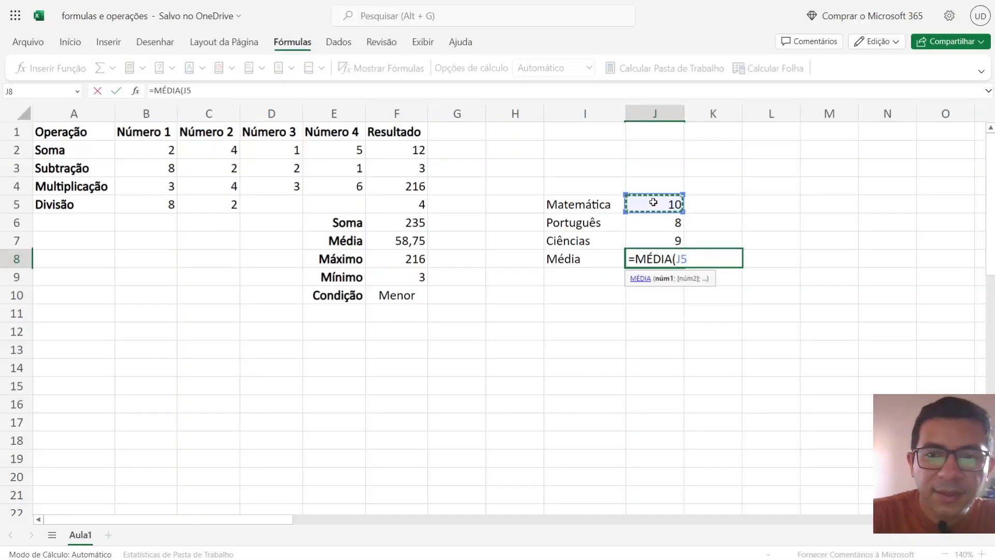
left_click_drag(654, 203, 655, 237)
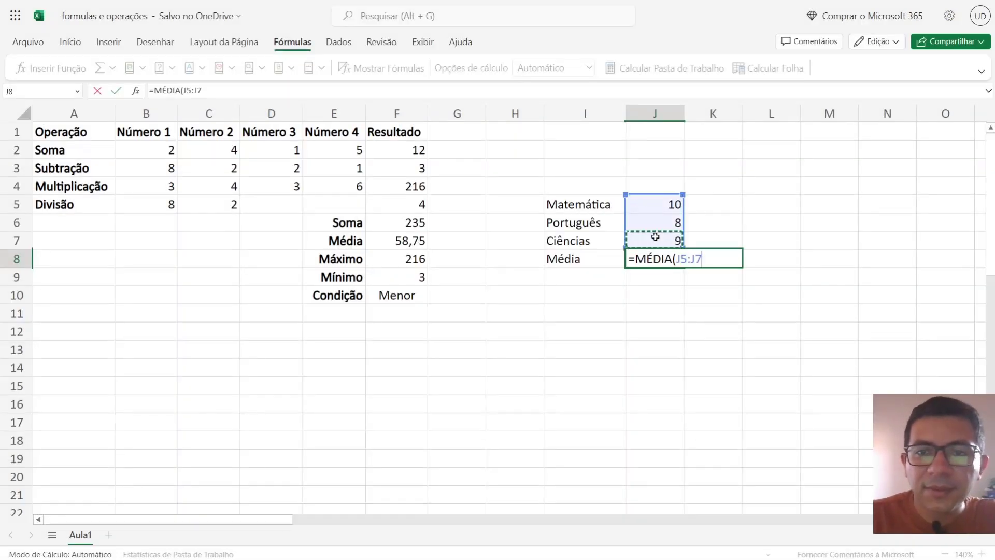
key("Return")
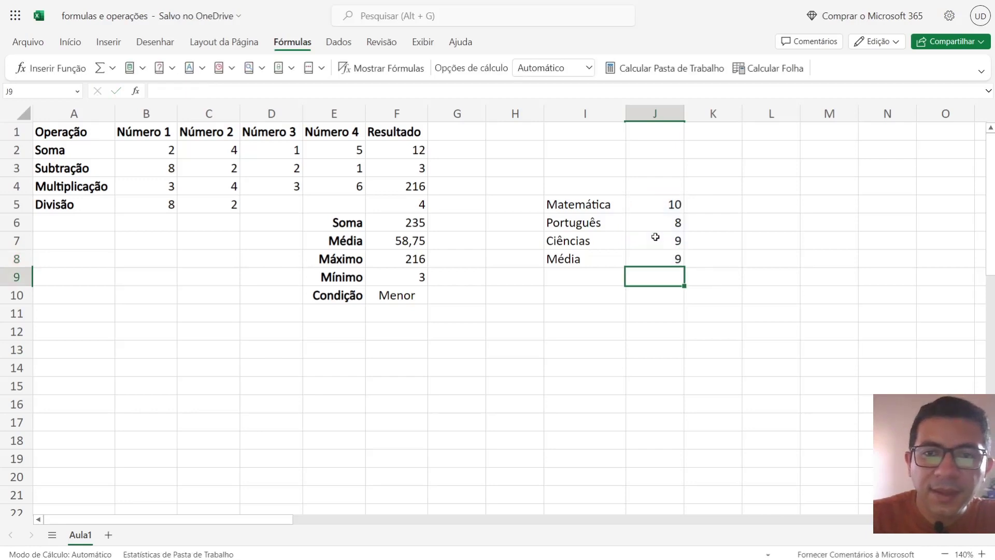
left_click(751, 313)
- Change the label in I8 to Média Final and enter Situação in I9
left_click(592, 259)
double_click(593, 259)
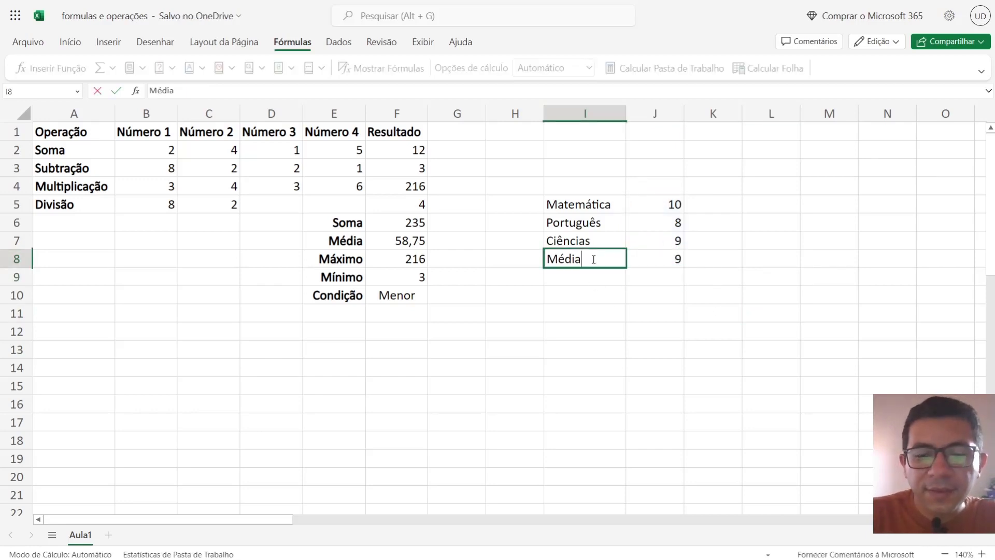
type("Final")
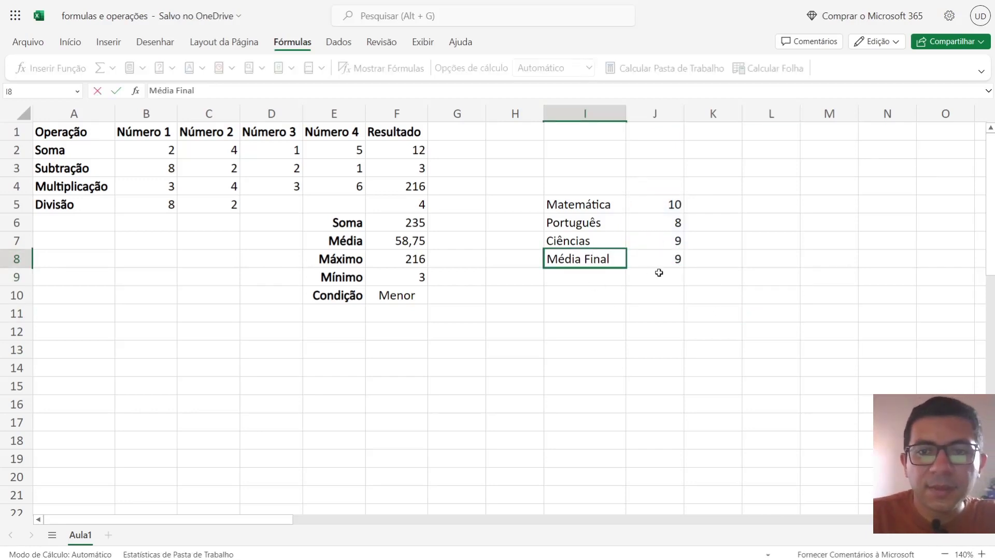
left_click(746, 327)
left_click(598, 278)
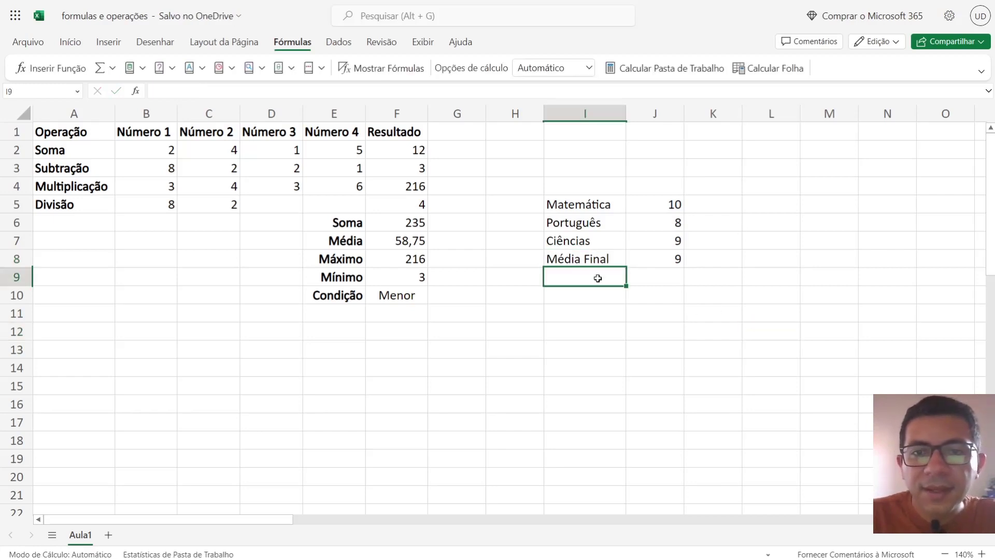
type("Situação")
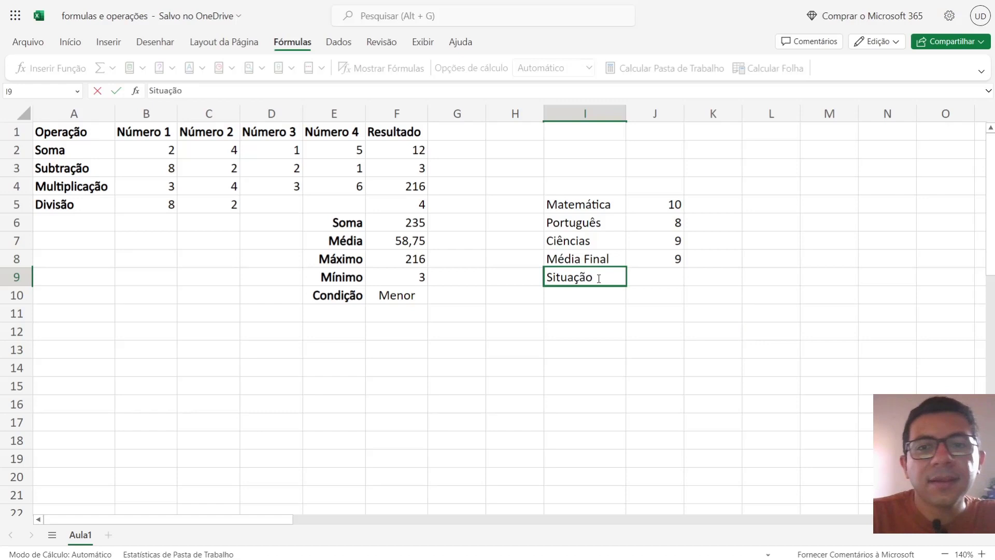
left_click(751, 325)
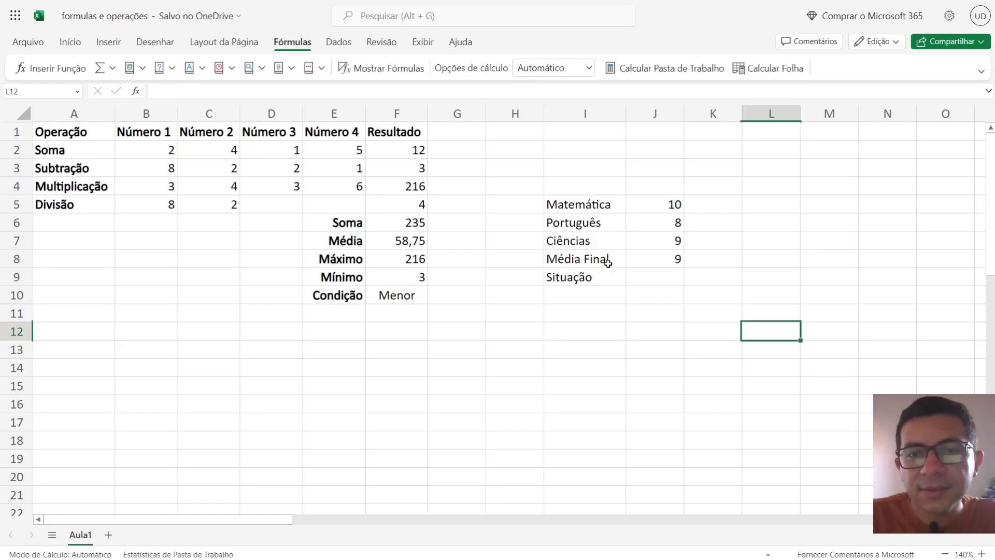
- Make the Média Final and Situação labels in I8:I9 bold
left_click_drag(605, 259, 600, 279)
left_click(69, 42)
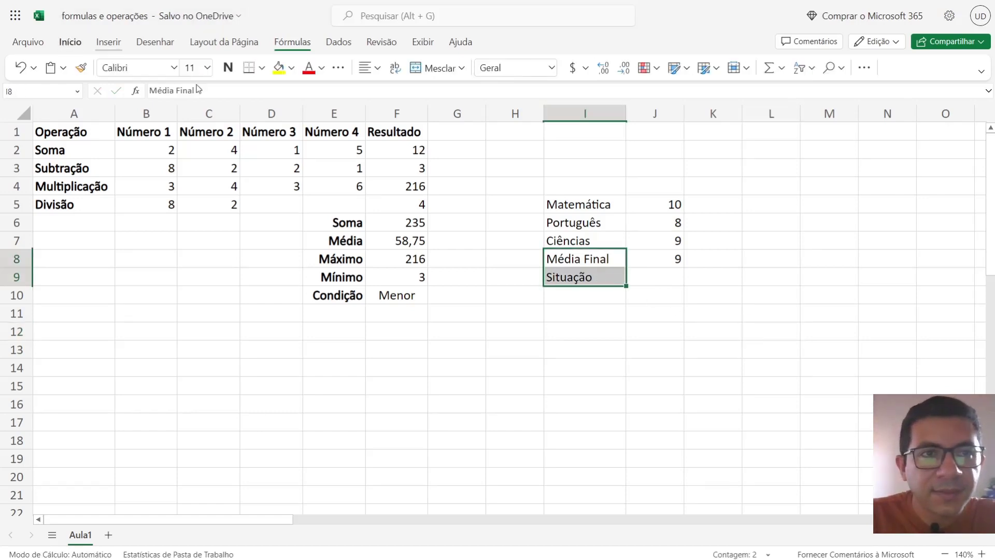
left_click(228, 67)
left_click(767, 310)
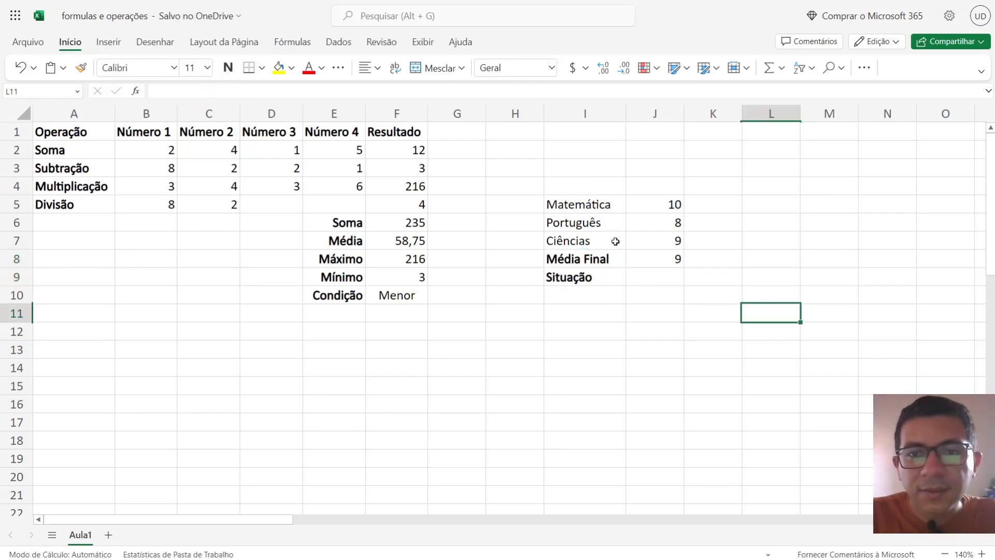
- Enter the headers Disciplinas in I4 and Nota in J4 above the subjects and grades
left_click(569, 184)
type("Disciplinas")
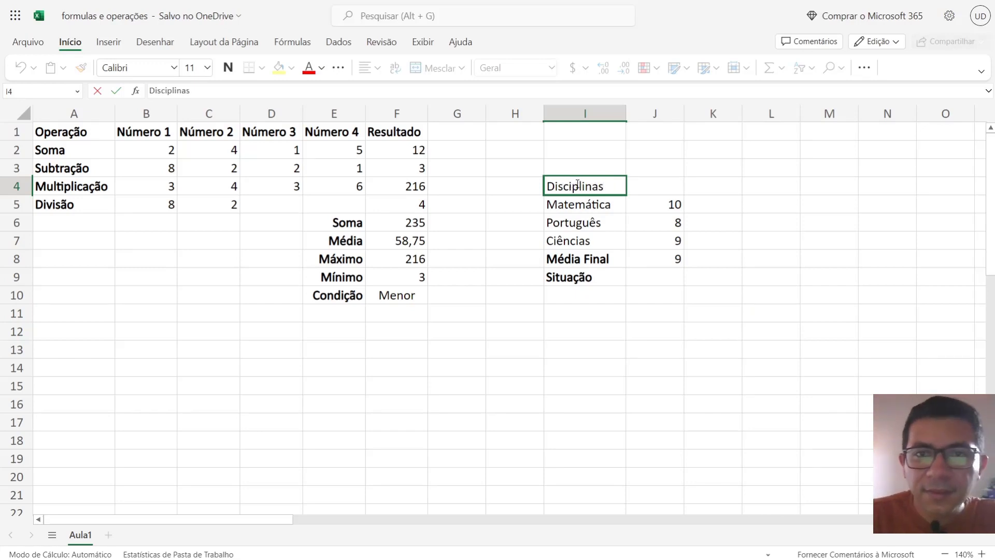
left_click(640, 184)
type("Nota")
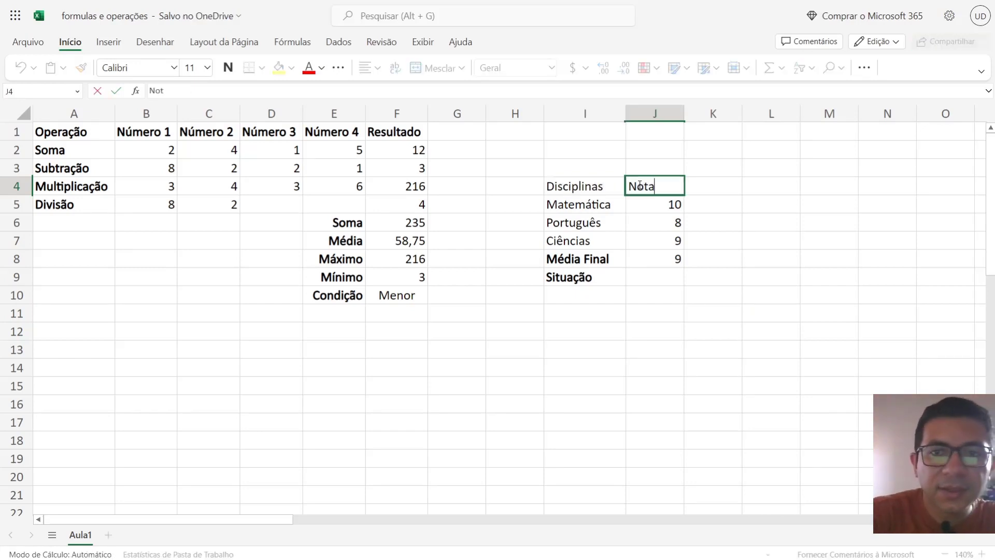
left_click(762, 259)
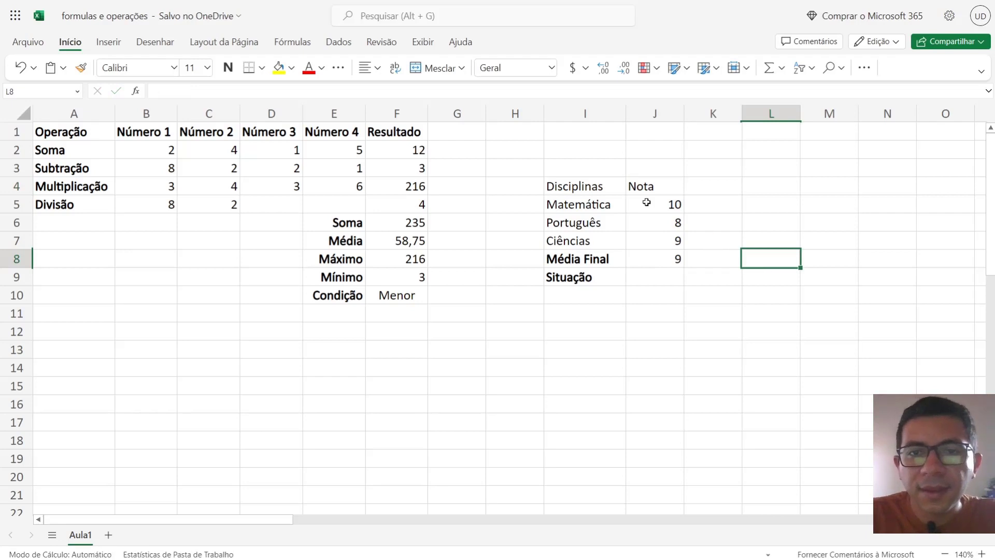
- Make the Disciplinas and Nota headers in I4:J4 bold
left_click(585, 187)
left_click_drag(586, 187, 643, 187)
left_click(228, 68)
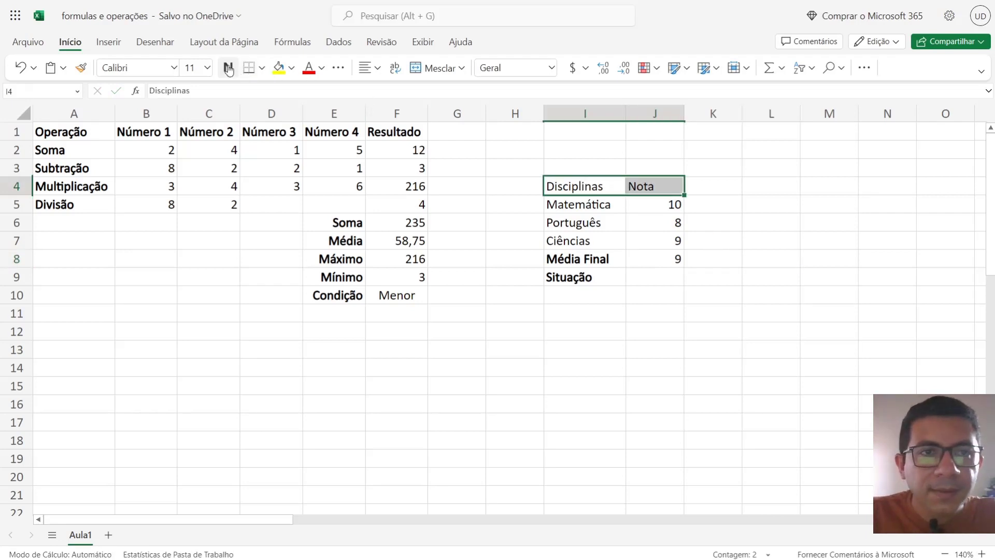
left_click(808, 266)
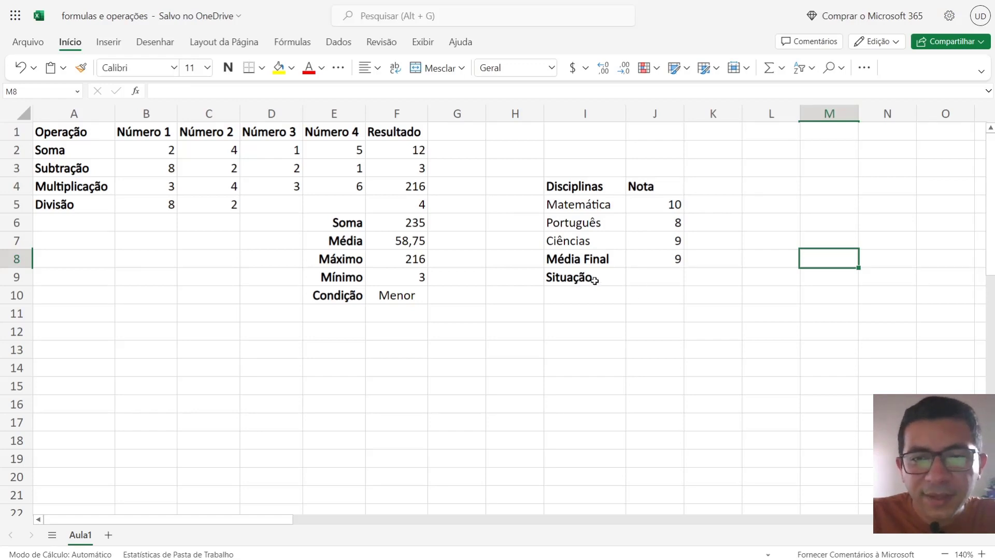
- Insert the SE function in the Situação cell J9 with the logical test J8>=7 on the Média Final
left_click(668, 280)
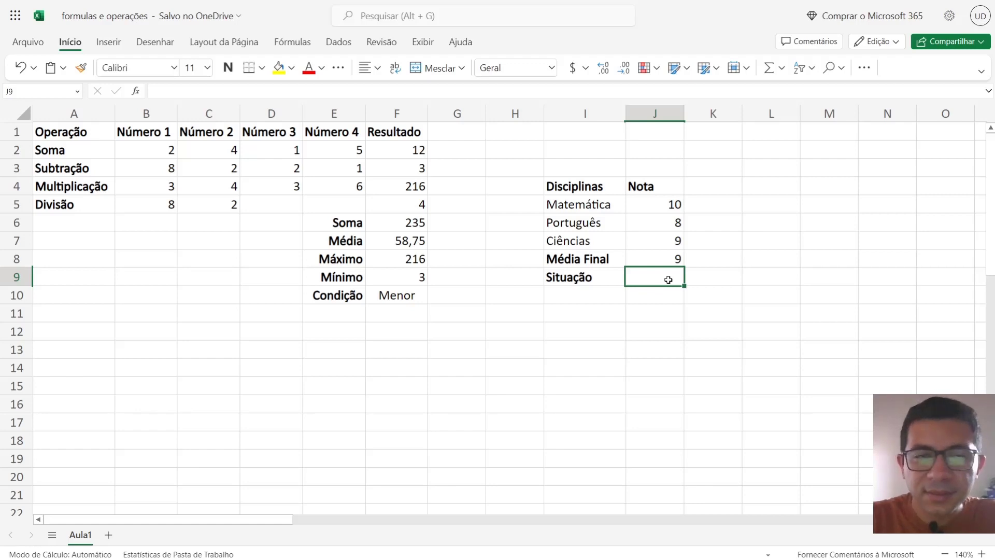
left_click(292, 41)
left_click(66, 70)
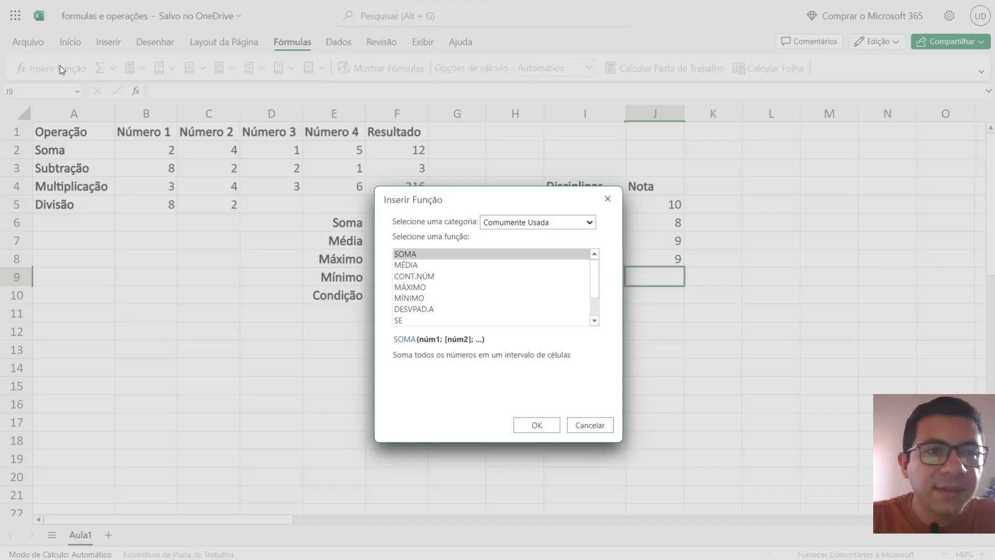
left_click(399, 320)
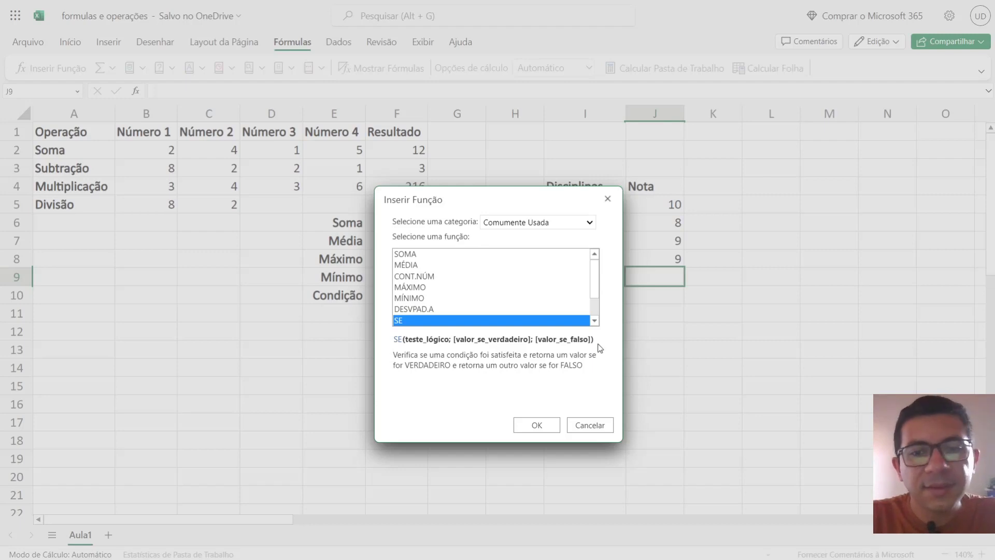
left_click(537, 425)
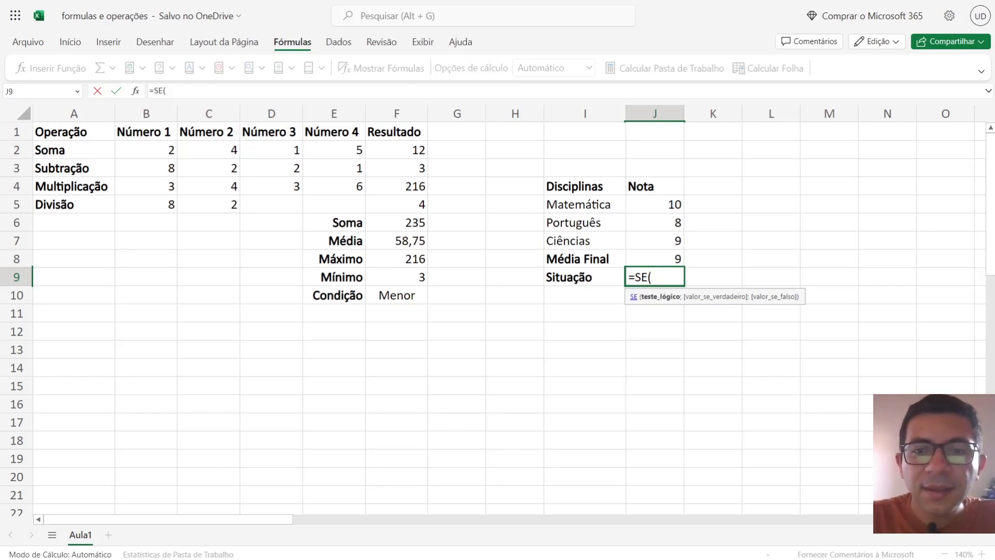
left_click(663, 256)
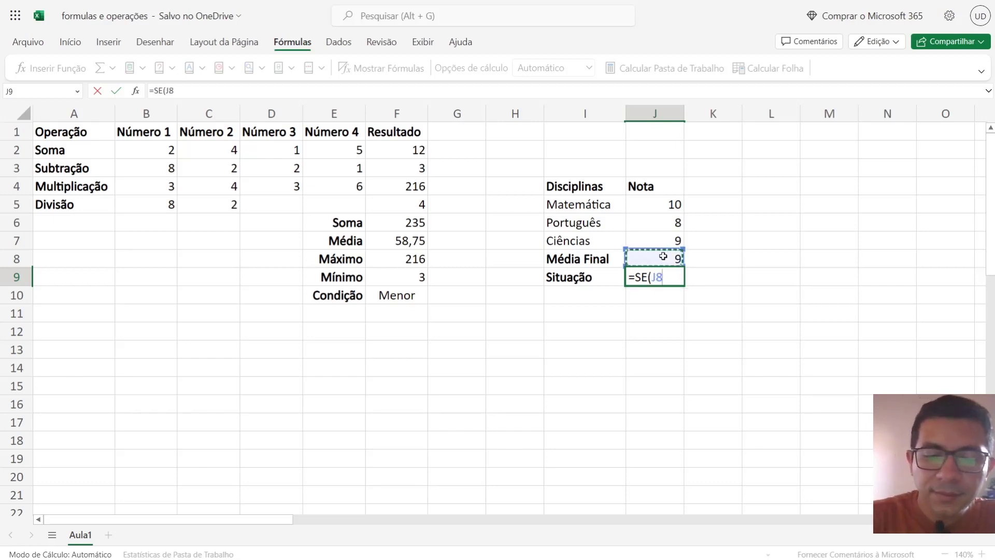
type(">=7")
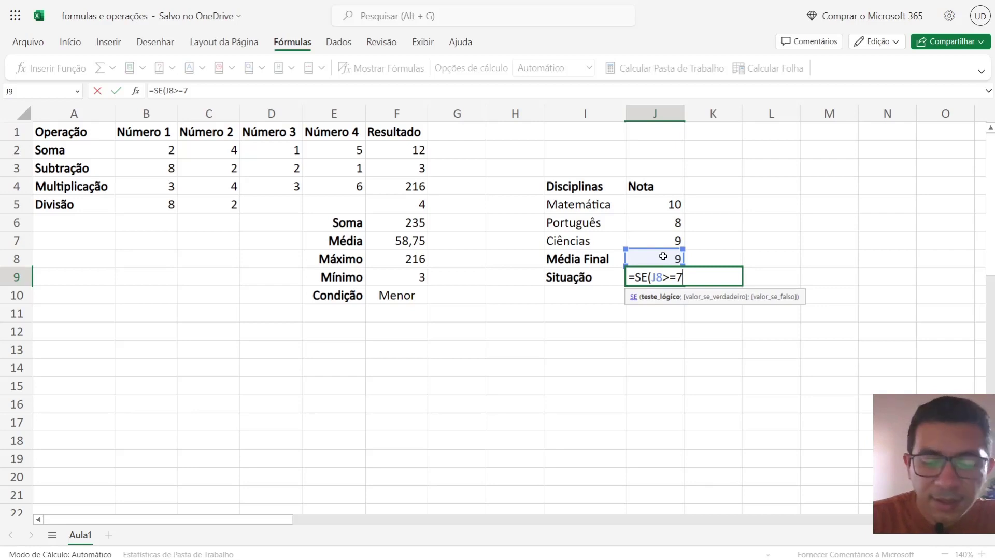
- Complete the SE formula in J9 to return "APROVADO" if true and "REPROVADO" if false, and commit it
type(";\"")
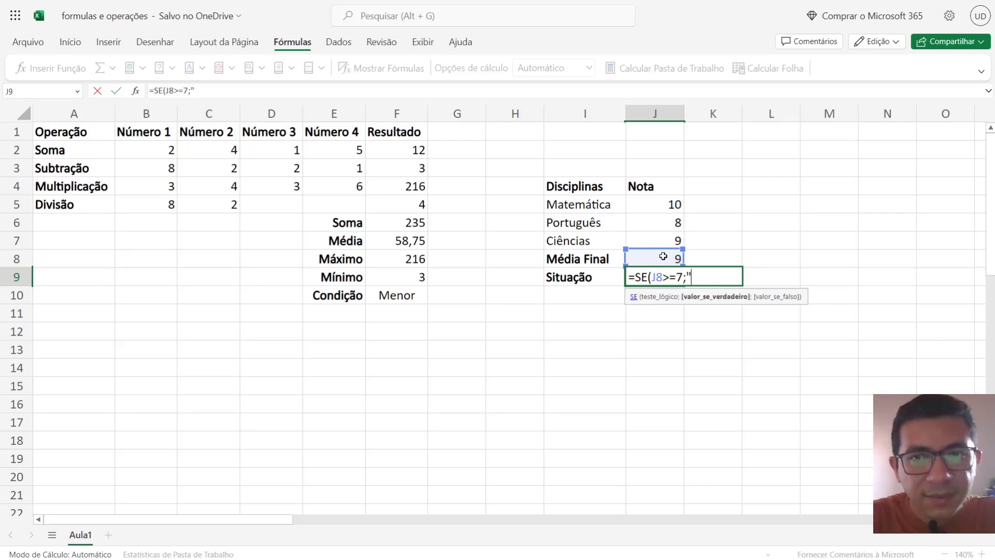
type("AP")
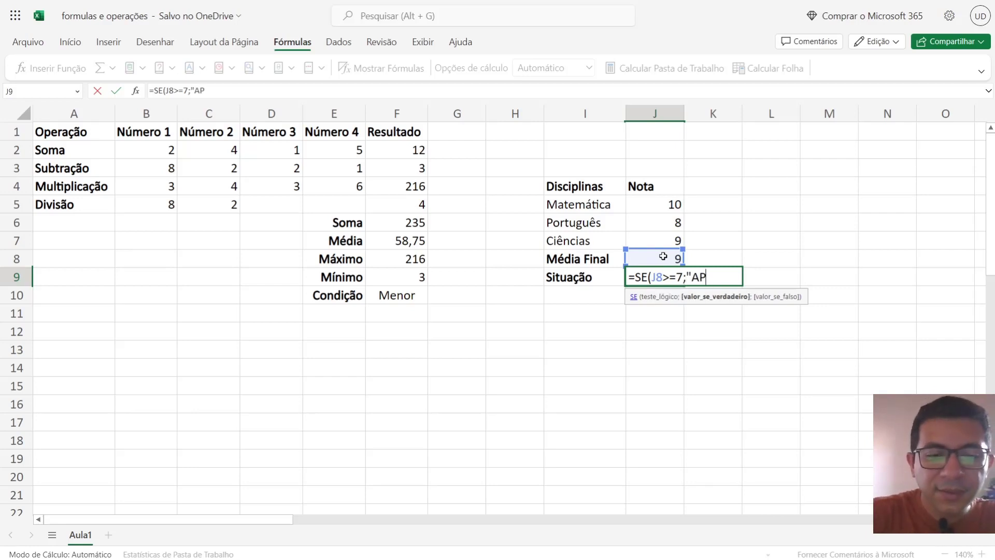
type("ROVADO")
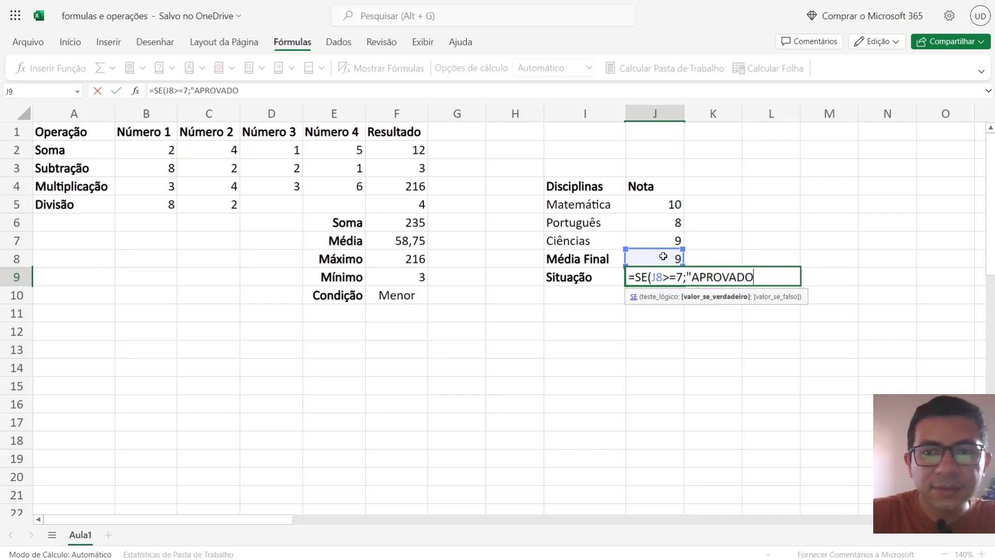
type("\"")
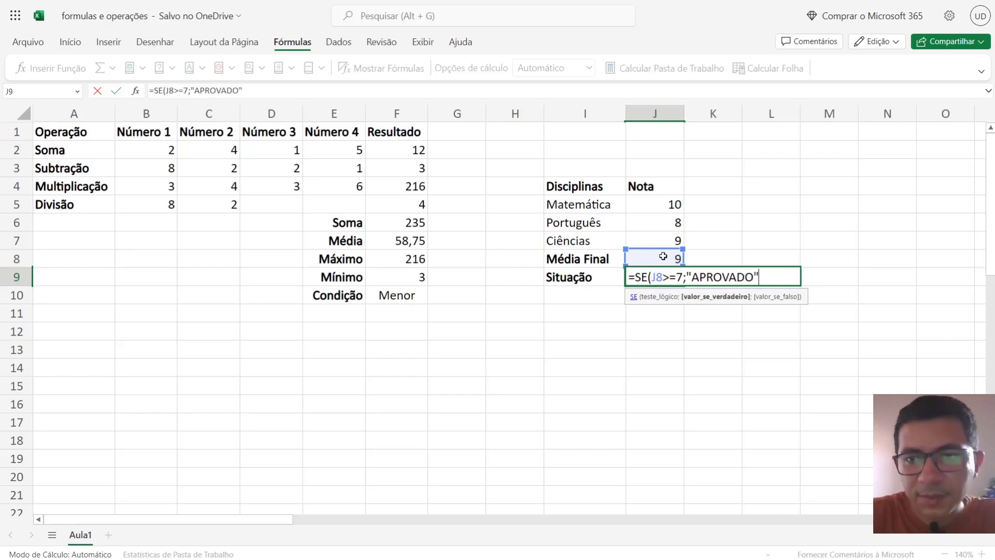
type(";")
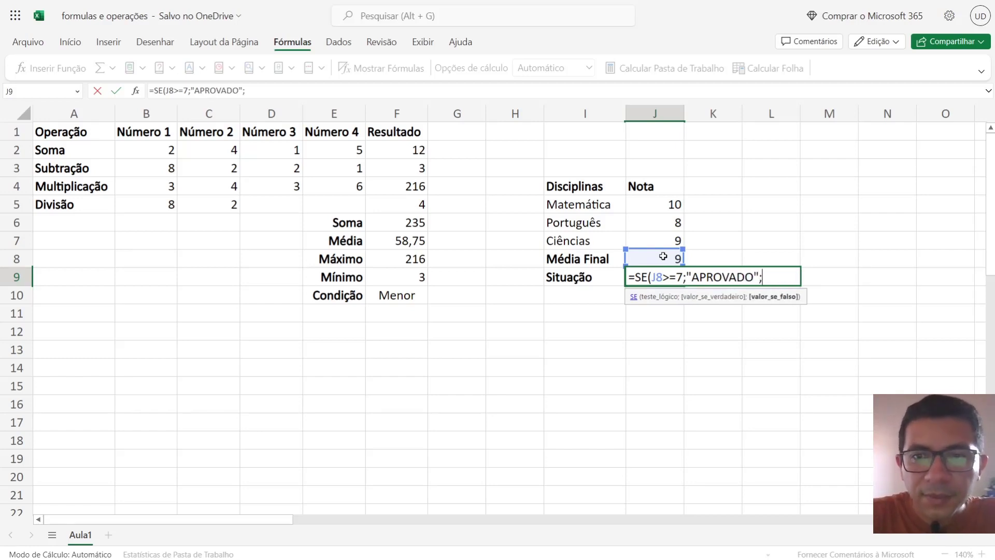
type("\"")
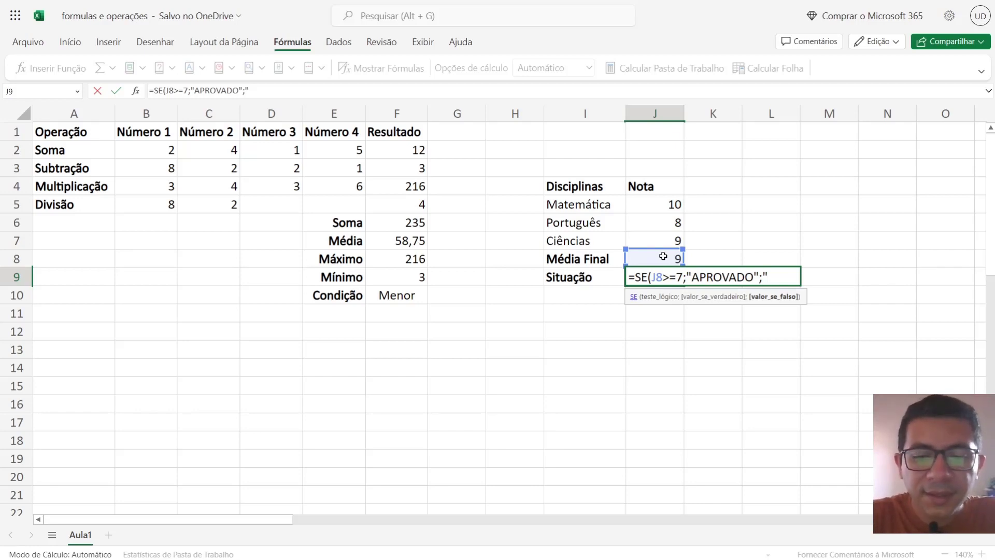
type("REPROV")
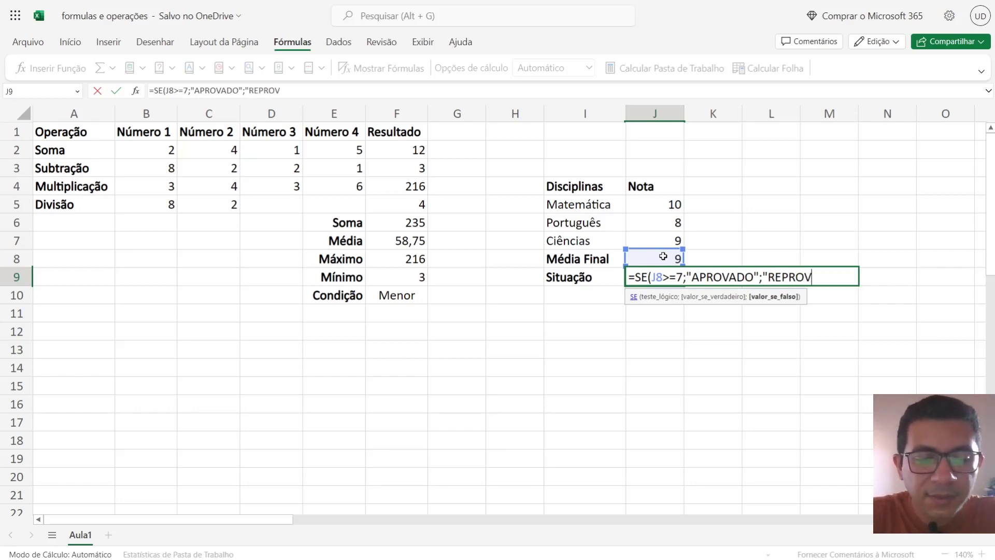
type("ADO\"")
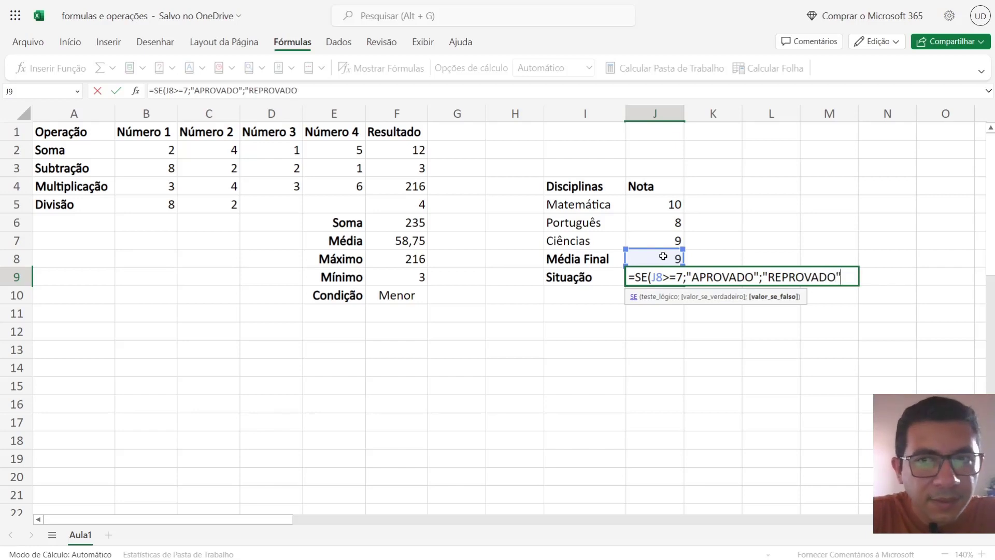
type(")")
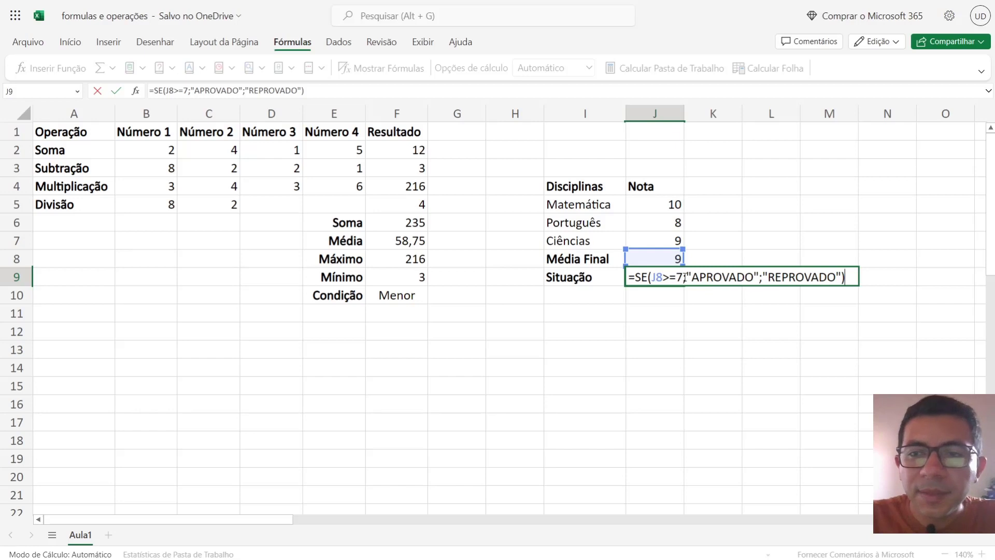
key("Return")
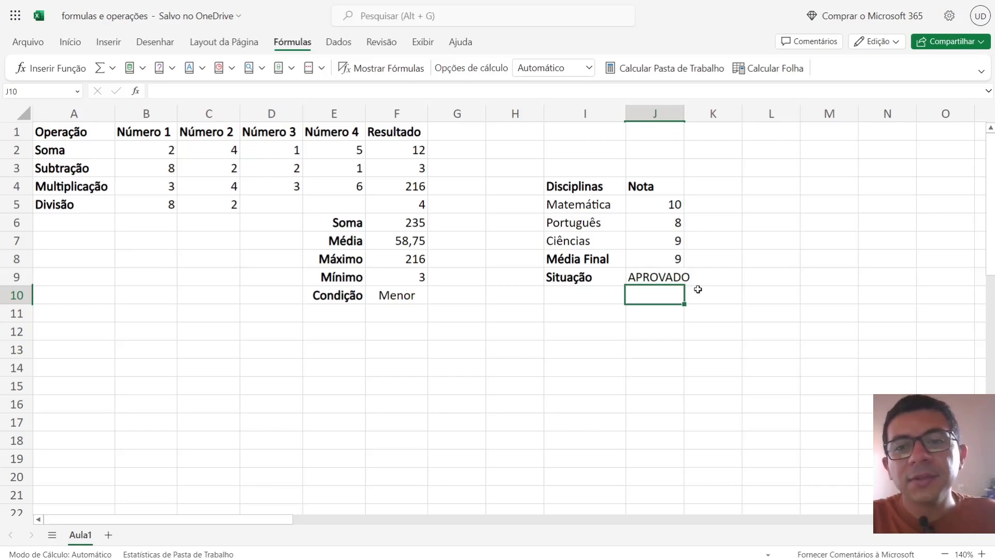
- Change the Matemática grade in J5 to 4
left_click(672, 207)
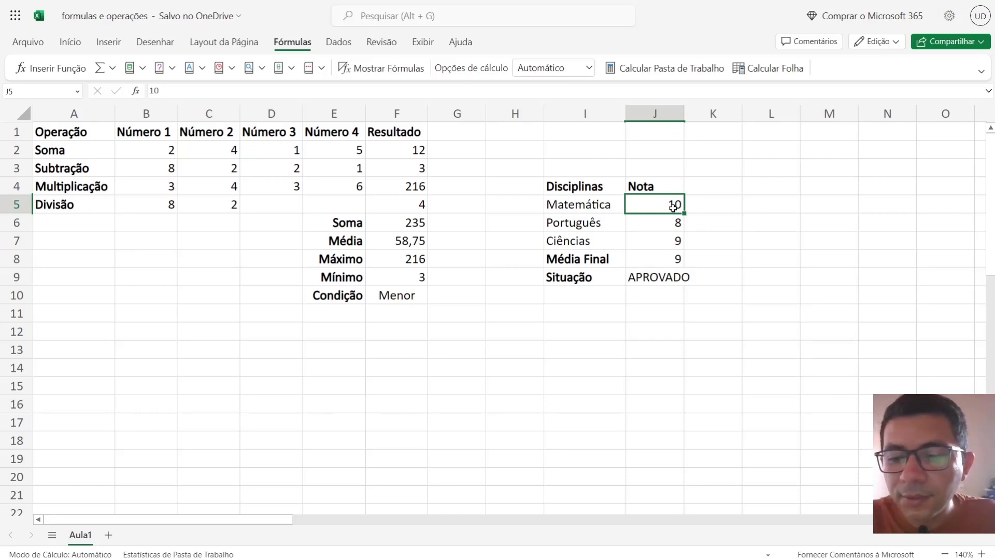
type("4")
left_click(690, 185)
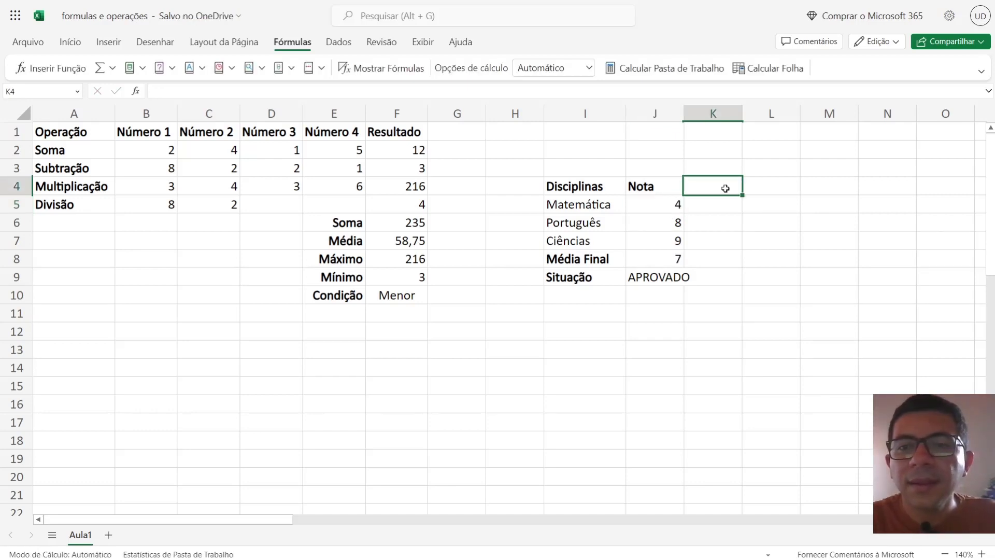
- Change the Português grade in J6 to 7 and the Ciências grade in J7 to 8
left_click(663, 226)
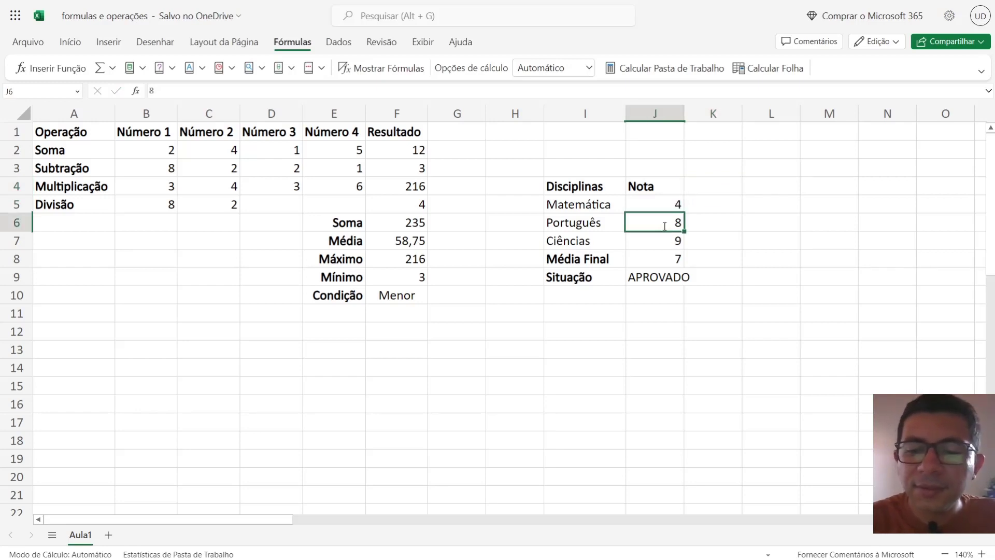
type("7")
key("Return")
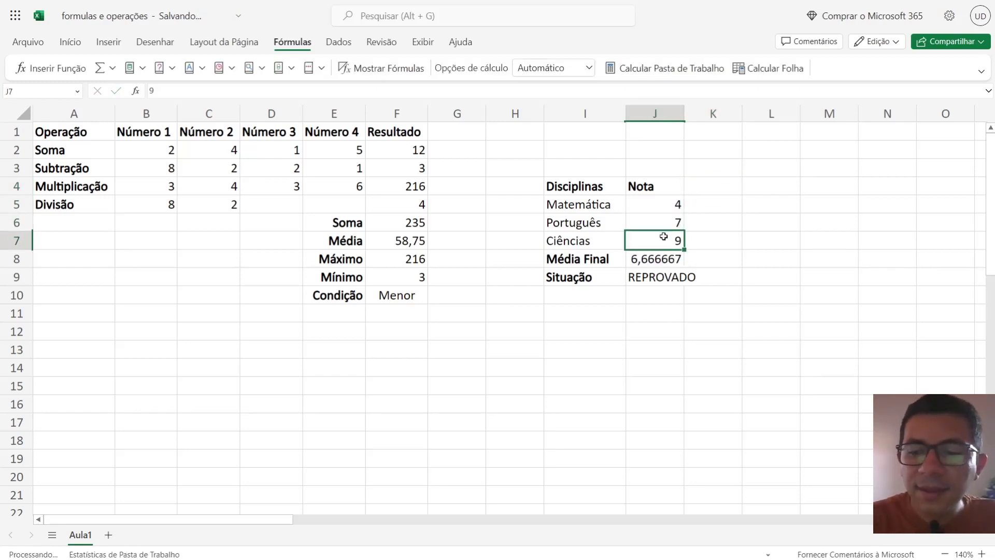
type("8")
left_click(884, 226)
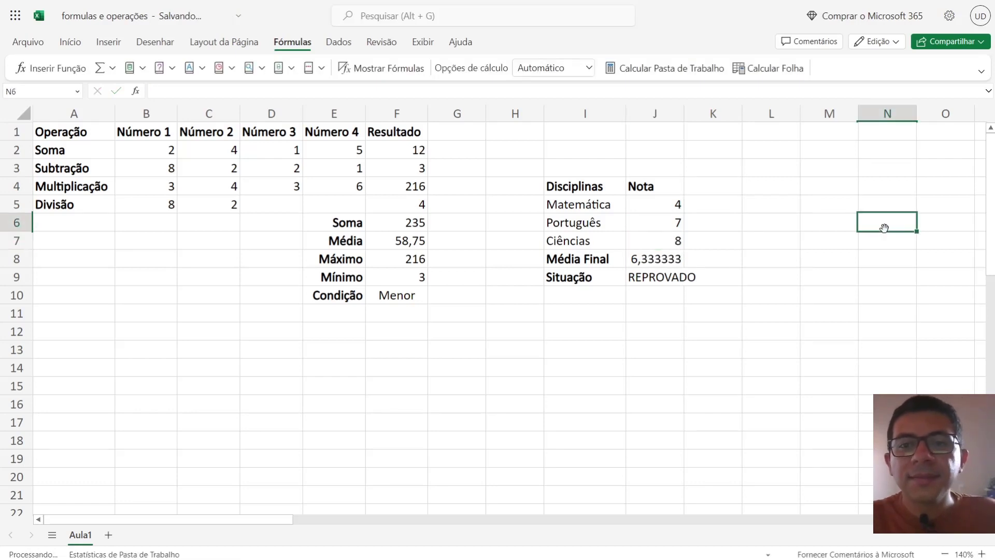